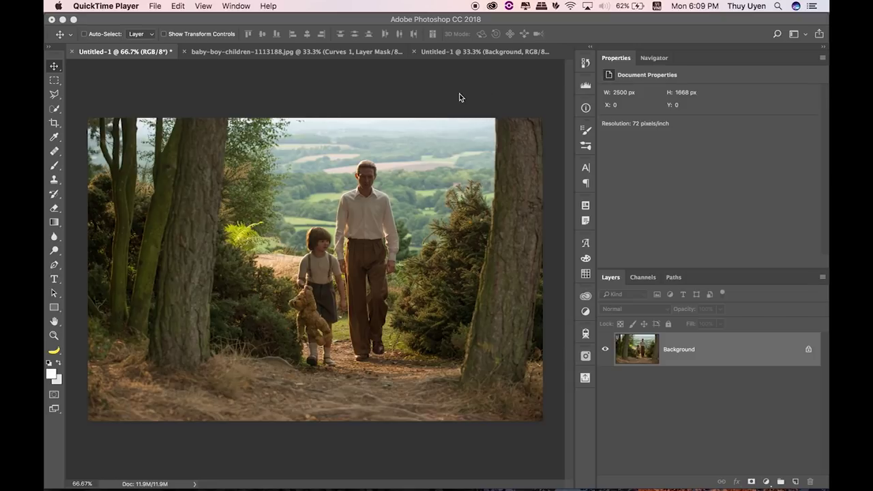
# Bring Photoshop to the front and switch to the family photo document.
pyautogui.click(459, 98)
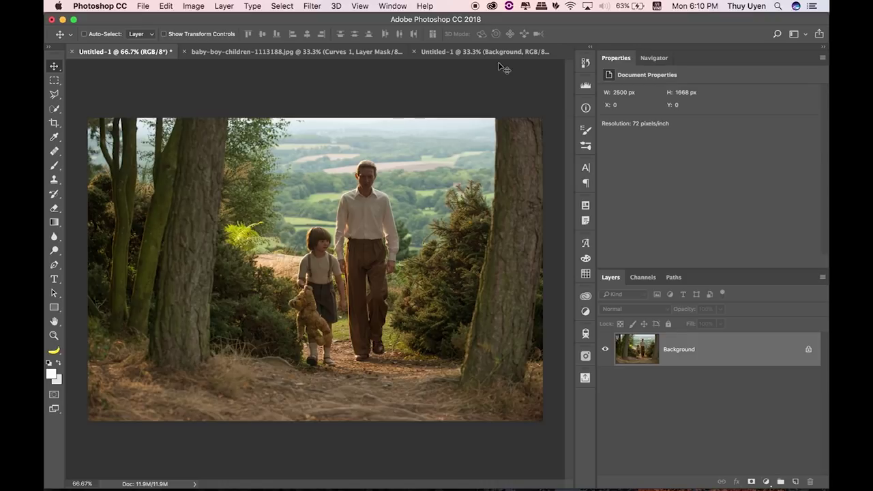
pyautogui.click(492, 54)
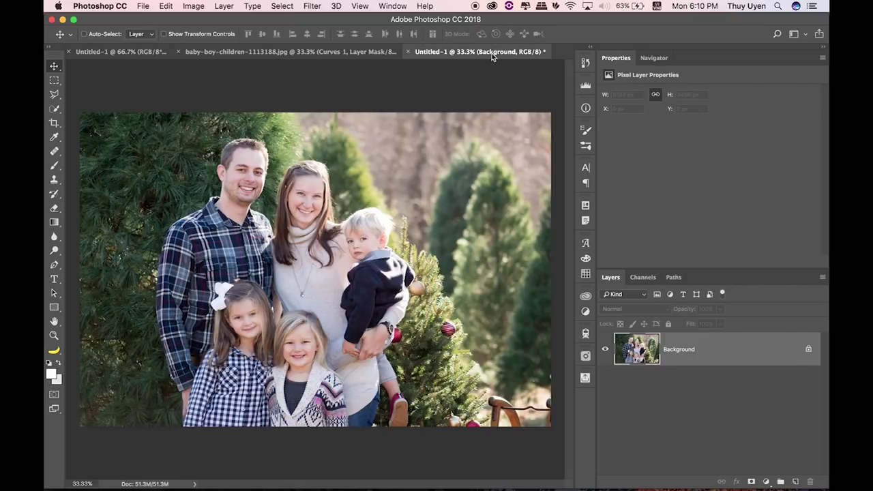
# Compare the forest reference and family photo tabs, ending on the family photo.
pyautogui.hotkey('ctrl', 'Tab')
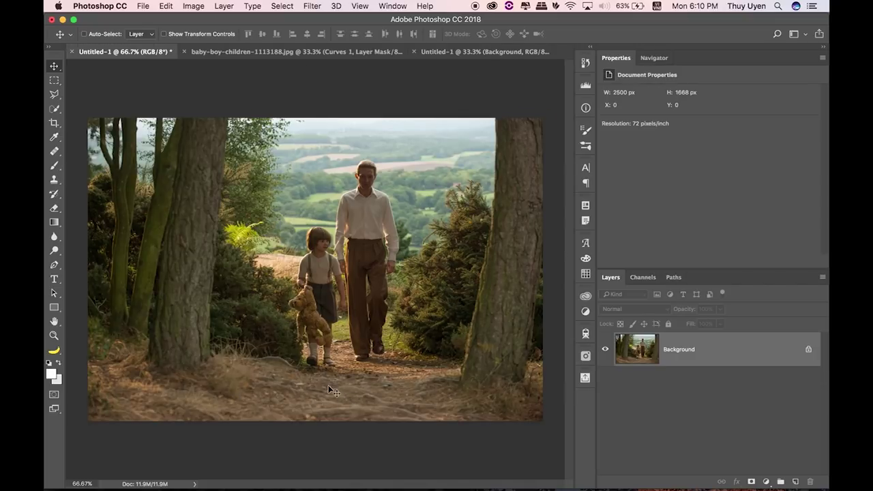
pyautogui.click(508, 52)
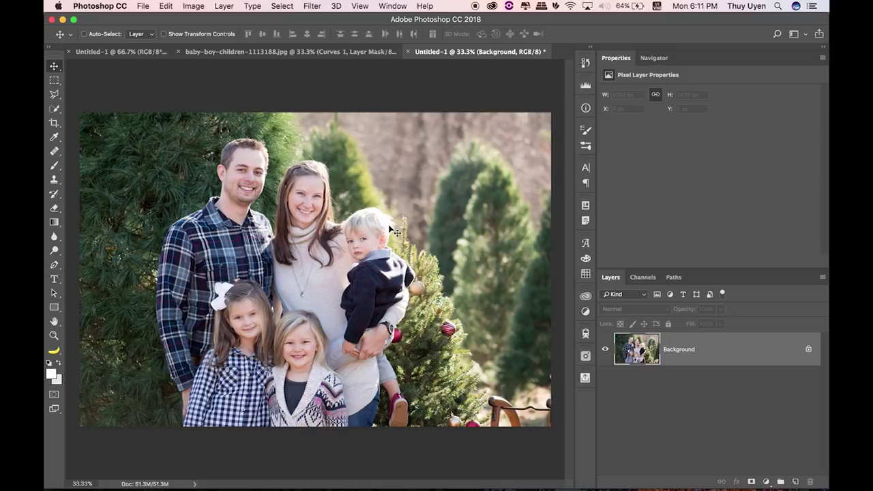
pyautogui.click(130, 53)
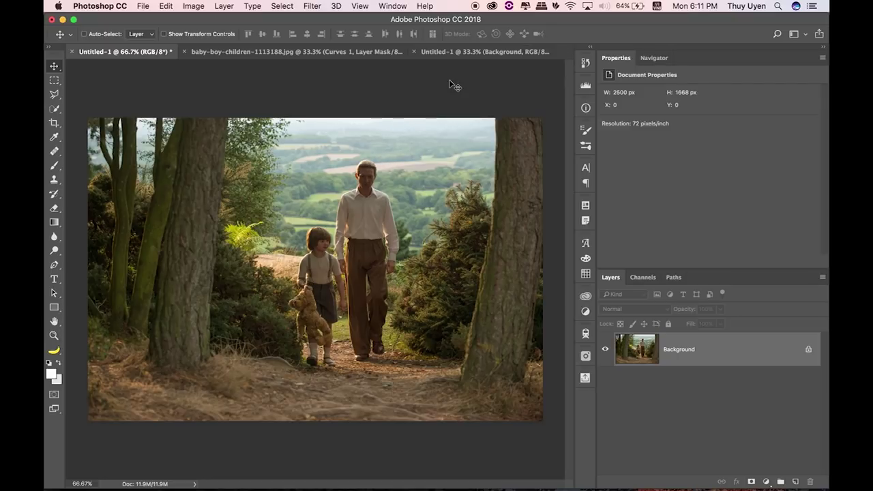
pyautogui.click(484, 53)
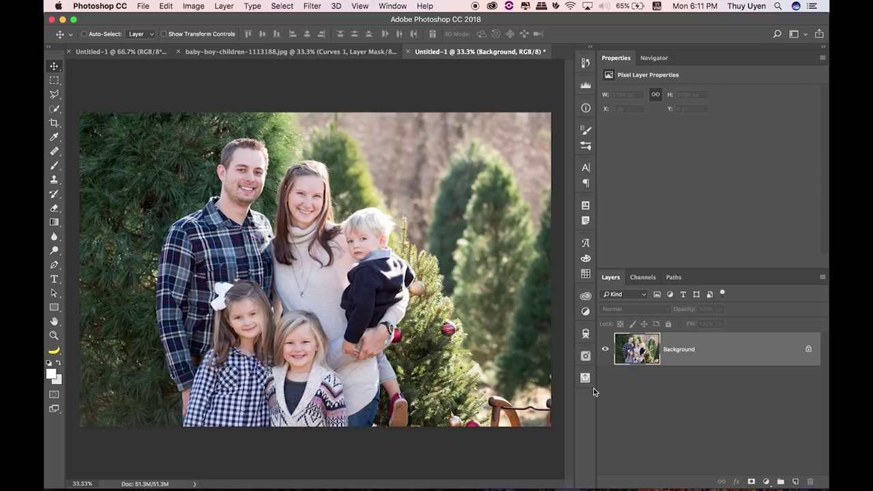
# Add a Curves 1 adjustment layer and lower its RGB white point to dim the photo.
pyautogui.click(766, 481)
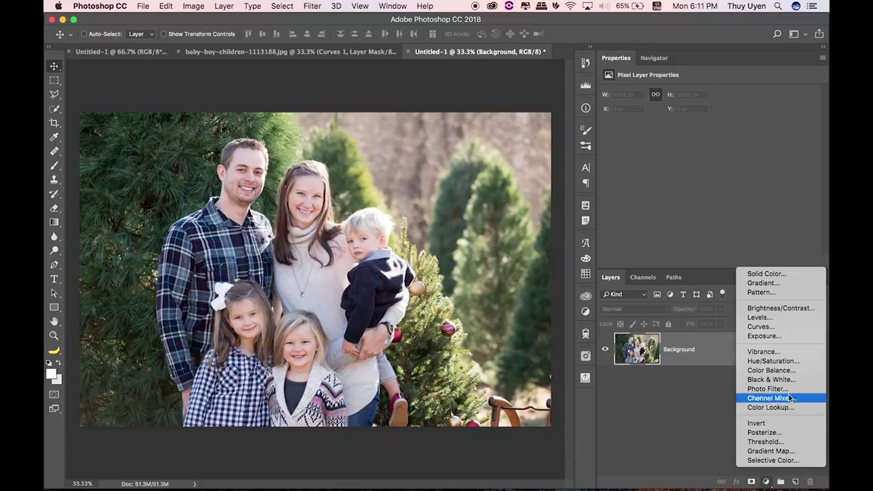
pyautogui.click(773, 326)
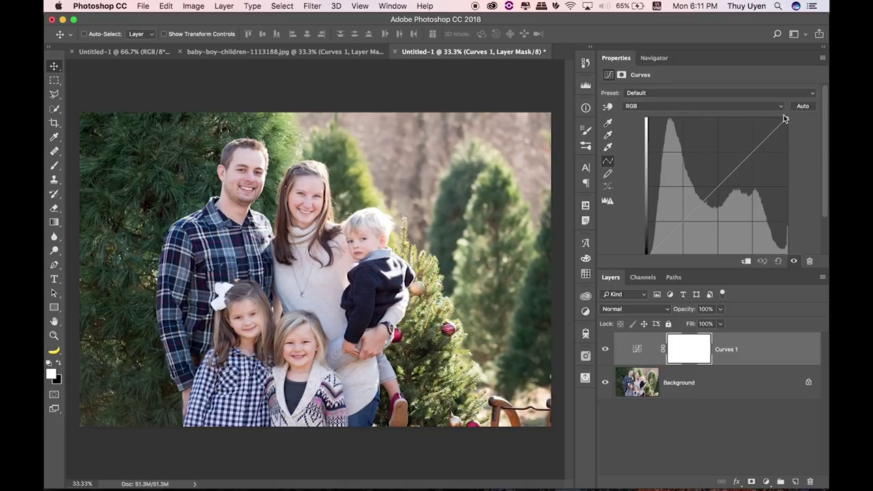
pyautogui.moveTo(788, 118); pyautogui.dragTo(788, 133)
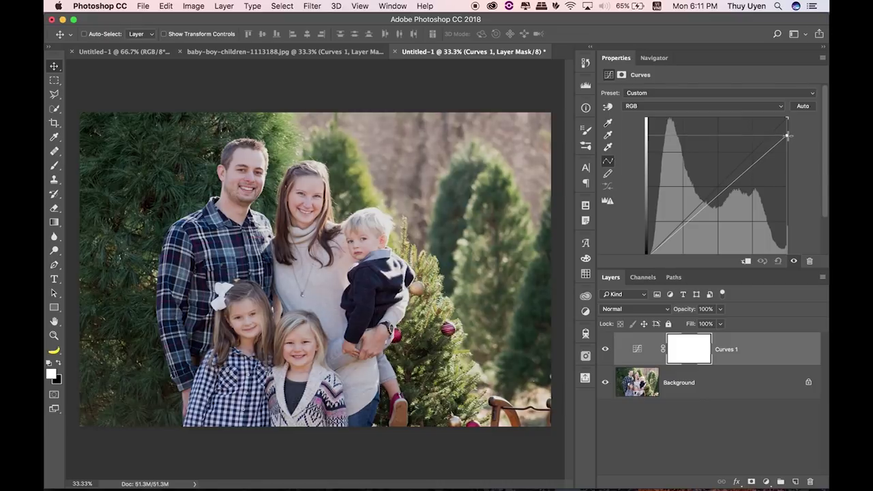
pyautogui.moveTo(788, 132); pyautogui.dragTo(788, 136)
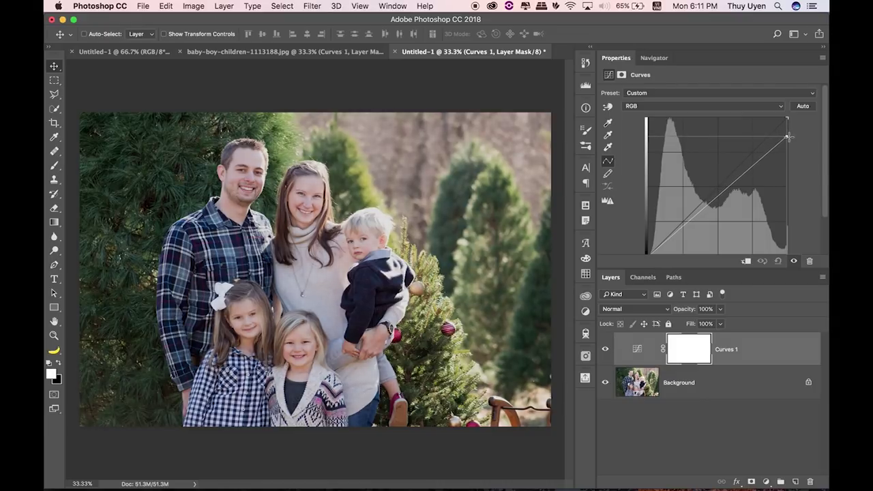
pyautogui.moveTo(790, 137); pyautogui.dragTo(789, 137)
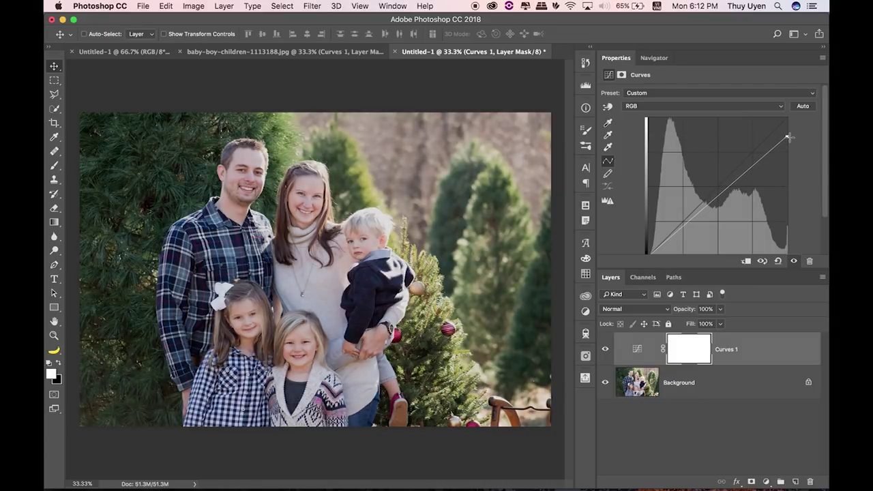
# Zoom into the forest reference to study its colours, then return to the family photo's Curves.
pyautogui.click(123, 52)
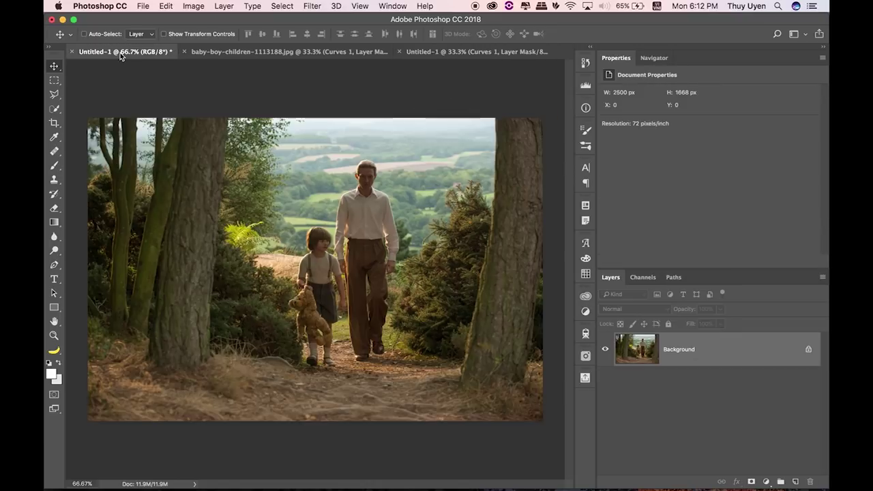
pyautogui.press('super+equal')
pyautogui.press('super+equal')
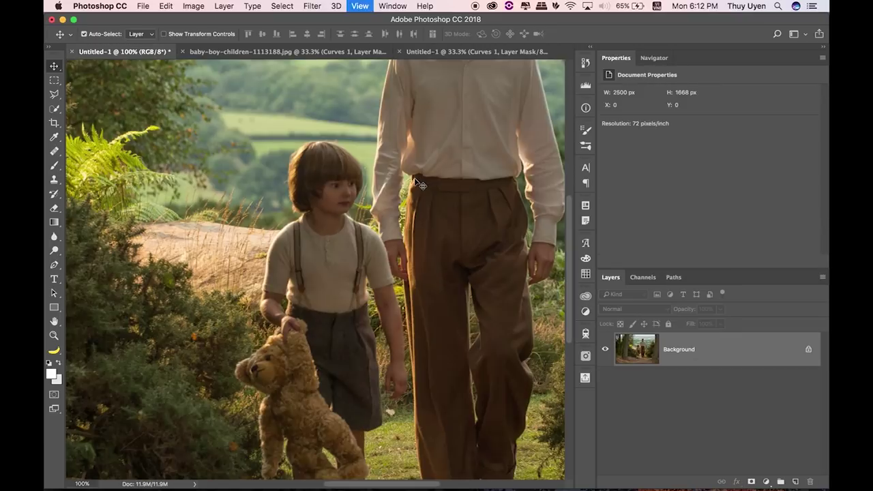
pyautogui.scroll(5, 419, 184)
pyautogui.hscroll(5, 450, 186)
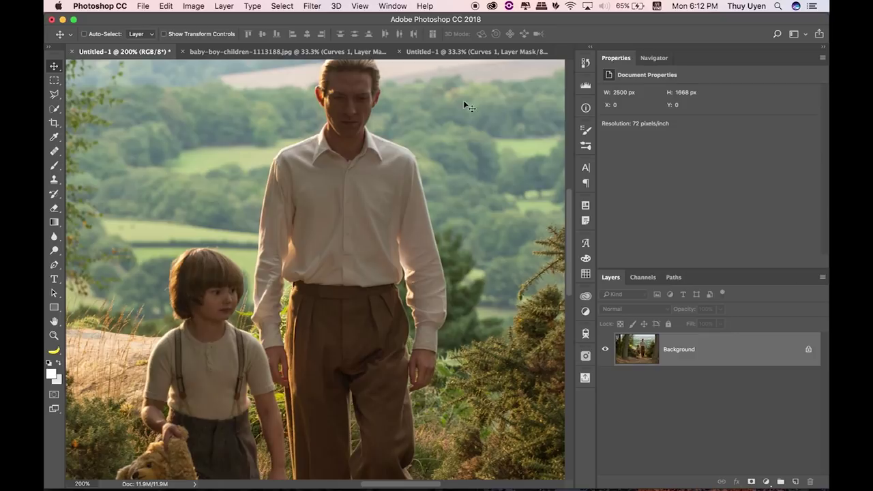
pyautogui.click(450, 54)
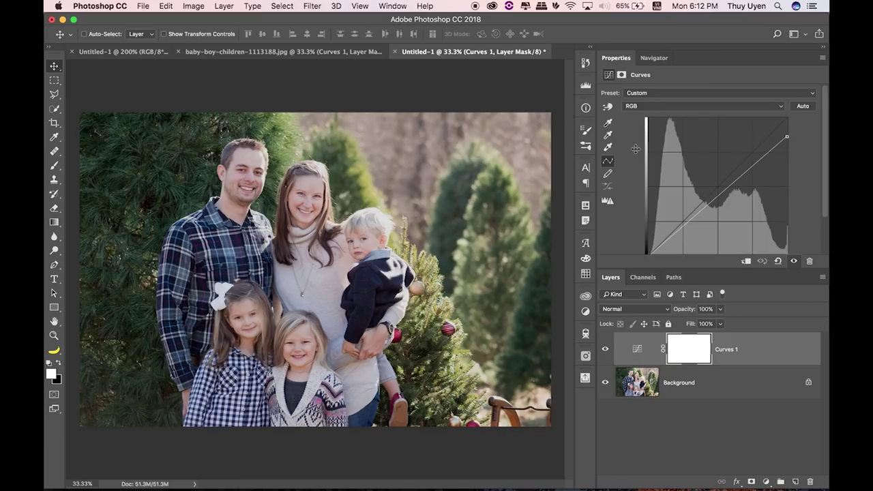
pyautogui.click(689, 106)
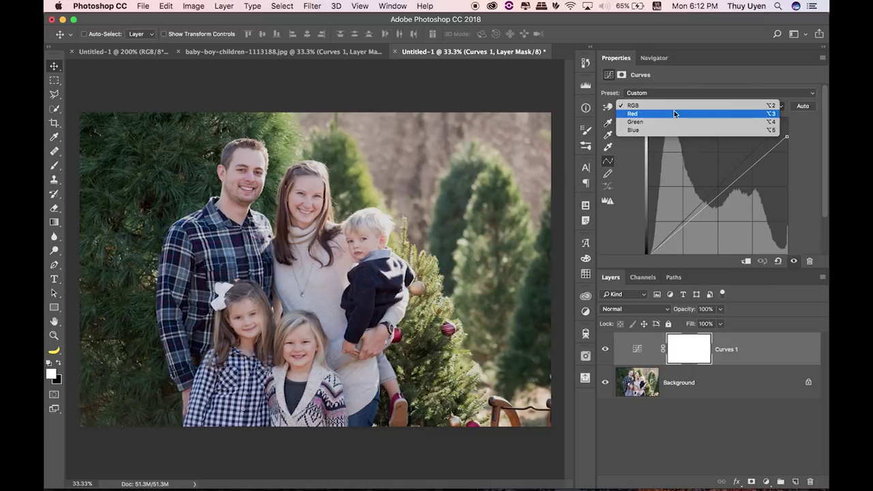
# Lower the Blue curve in Curves 1 by sampling the boy with the targeted adjustment tool.
pyautogui.click(634, 130)
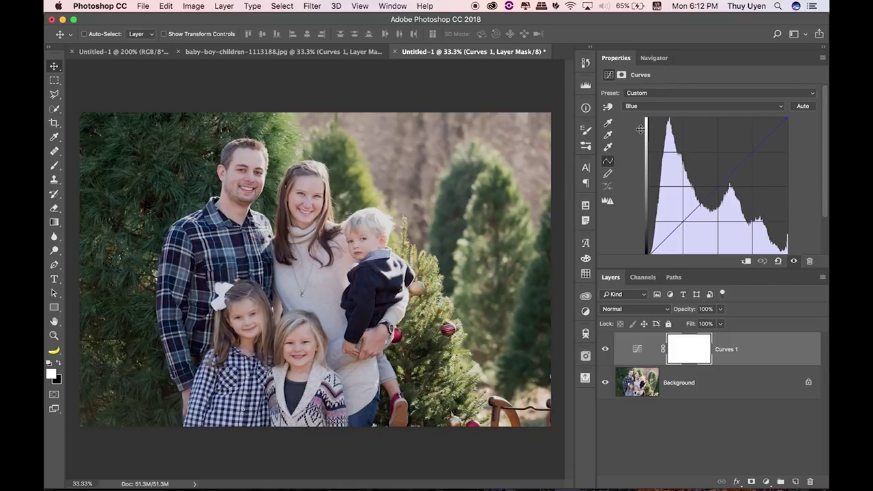
pyautogui.moveTo(641, 130); pyautogui.dragTo(640, 129)
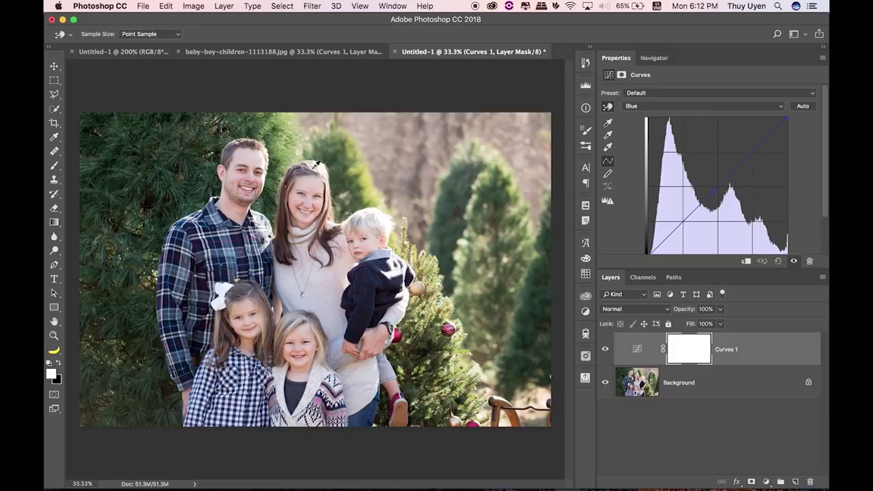
pyautogui.click(608, 107)
pyautogui.moveTo(375, 227); pyautogui.dragTo(376, 234)
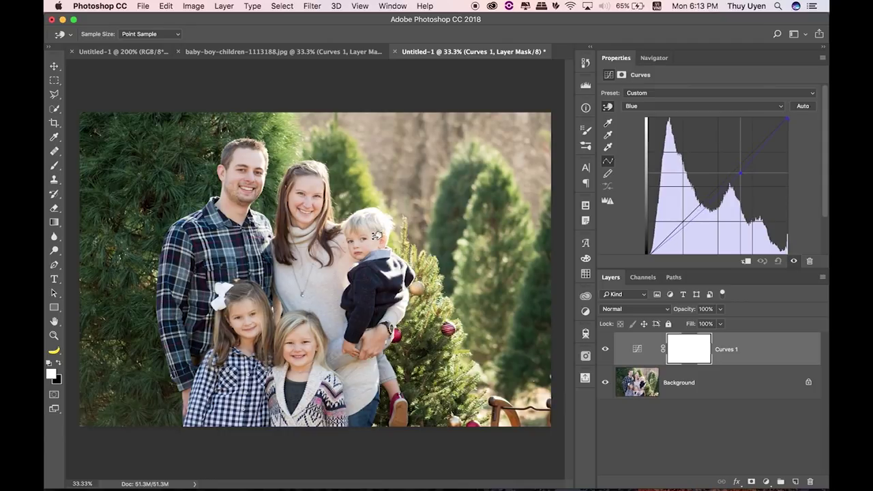
pyautogui.moveTo(376, 234); pyautogui.dragTo(379, 239)
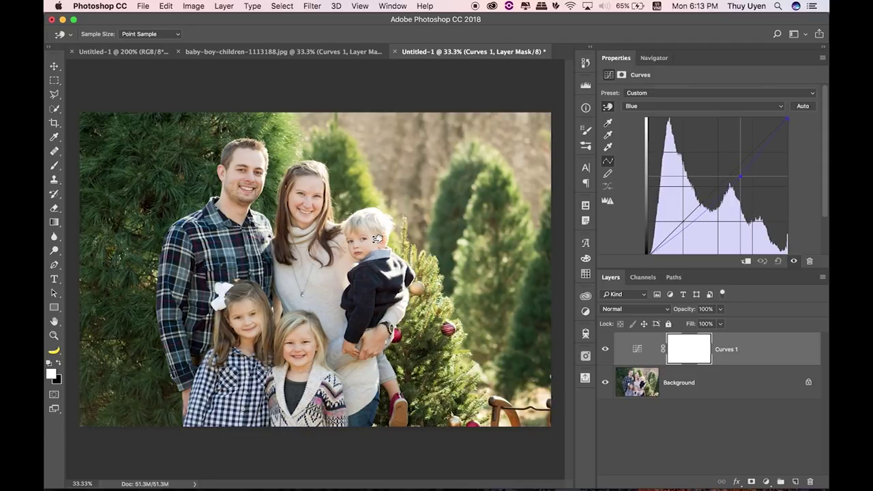
pyautogui.moveTo(377, 238); pyautogui.dragTo(379, 237)
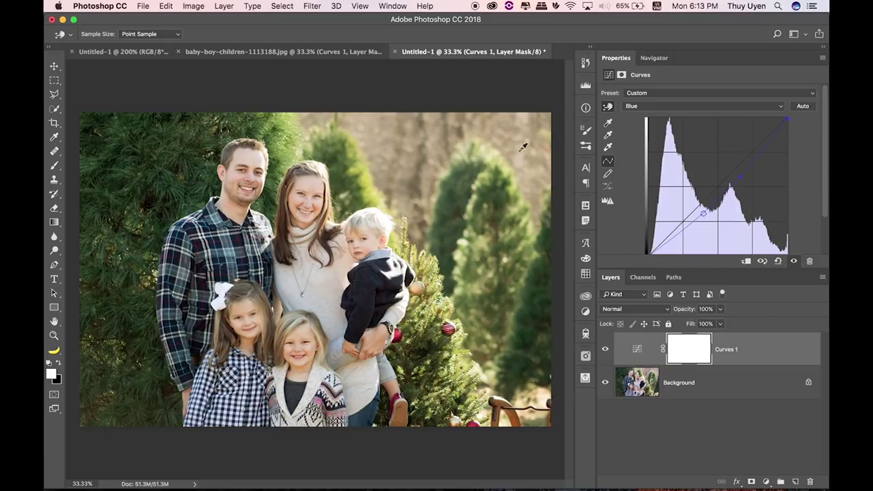
# Pull the Green curve slightly down at a midpoint, compare with Curves 1 toggled, then return to RGB.
pyautogui.click(713, 107)
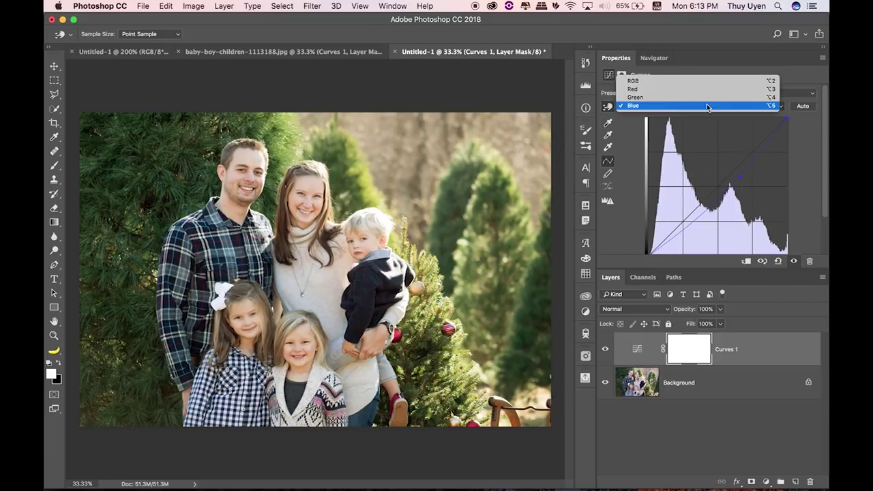
pyautogui.click(662, 98)
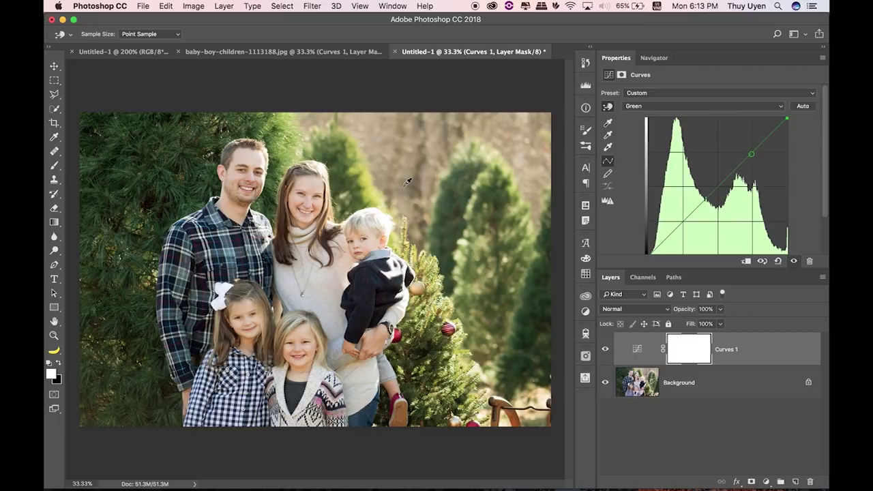
pyautogui.moveTo(386, 217); pyautogui.dragTo(386, 220)
pyautogui.click(762, 146)
pyautogui.moveTo(762, 146); pyautogui.dragTo(763, 148)
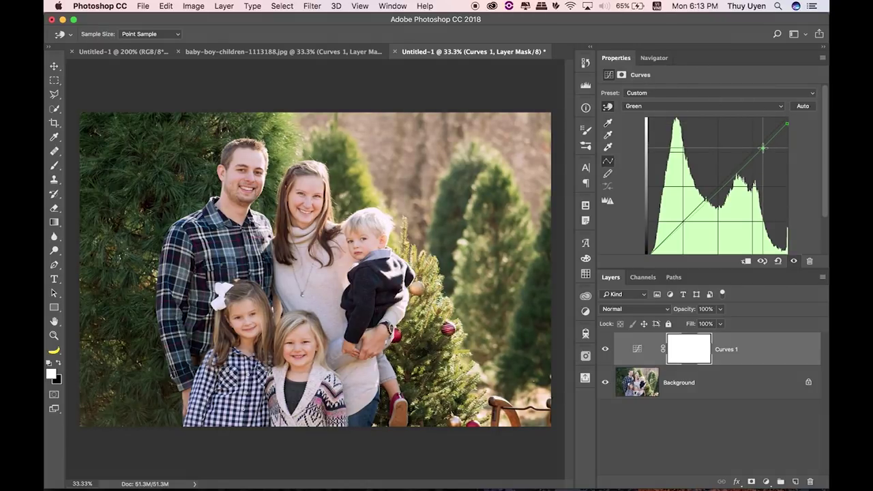
pyautogui.click(605, 349)
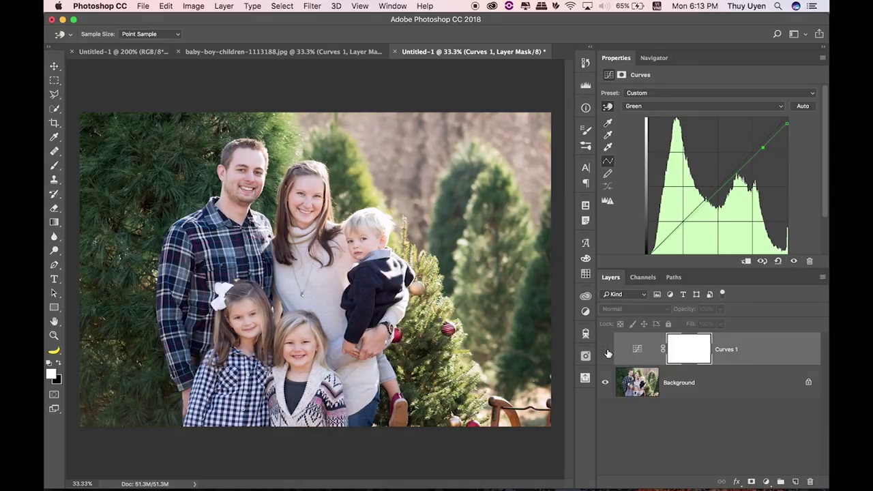
pyautogui.click(684, 105)
pyautogui.click(680, 87)
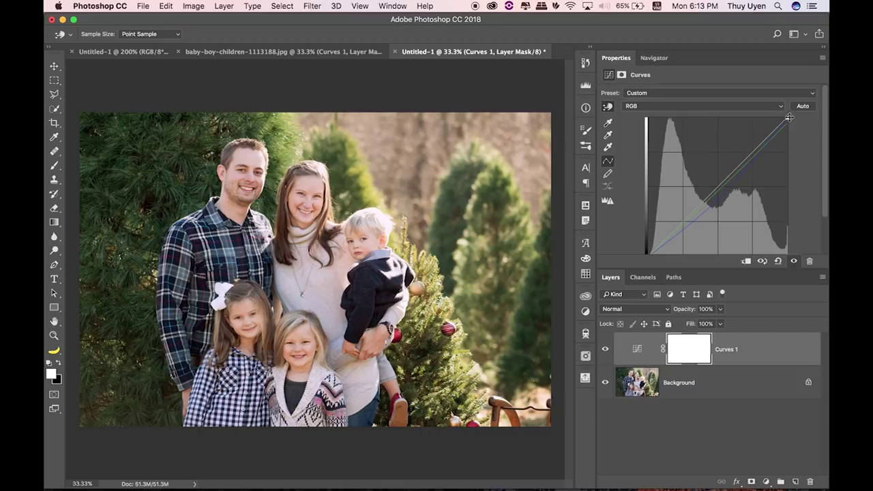
# Lower the RGB curve's top endpoint slightly and toggle Curves 1 to compare.
pyautogui.moveTo(788, 117); pyautogui.dragTo(790, 135)
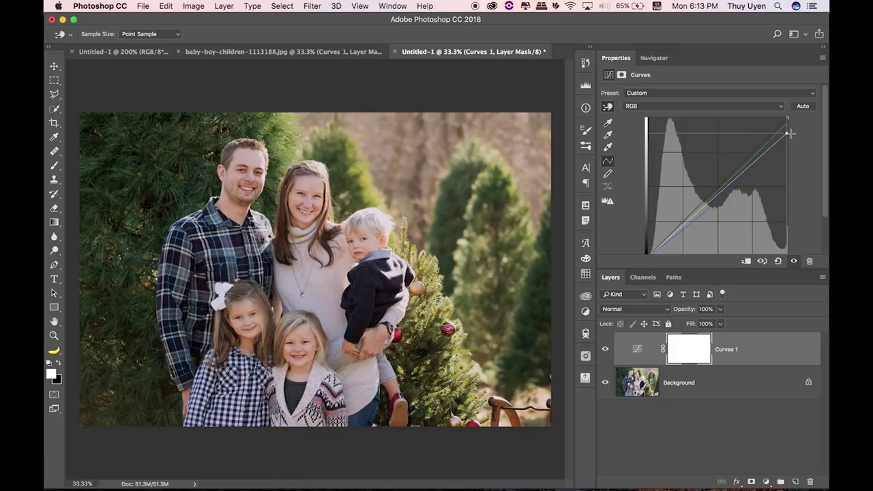
pyautogui.moveTo(790, 133); pyautogui.dragTo(795, 134)
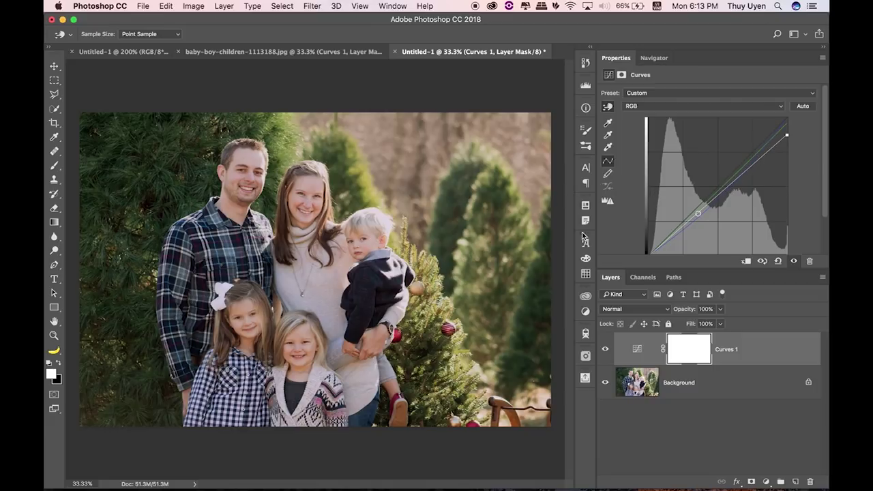
pyautogui.click(606, 349)
pyautogui.click(605, 349)
pyautogui.click(605, 349)
pyautogui.click(767, 483)
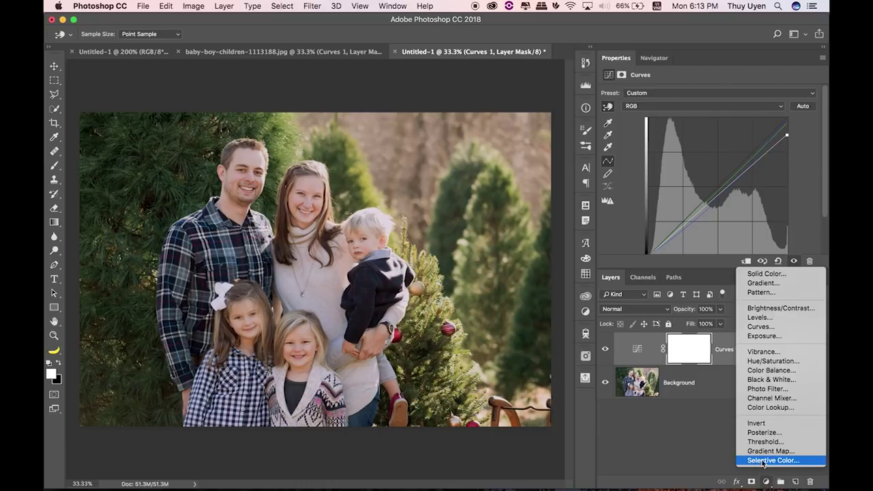
# Add a Selective Color 1 adjustment layer targeting the Blacks colour range.
pyautogui.click(764, 460)
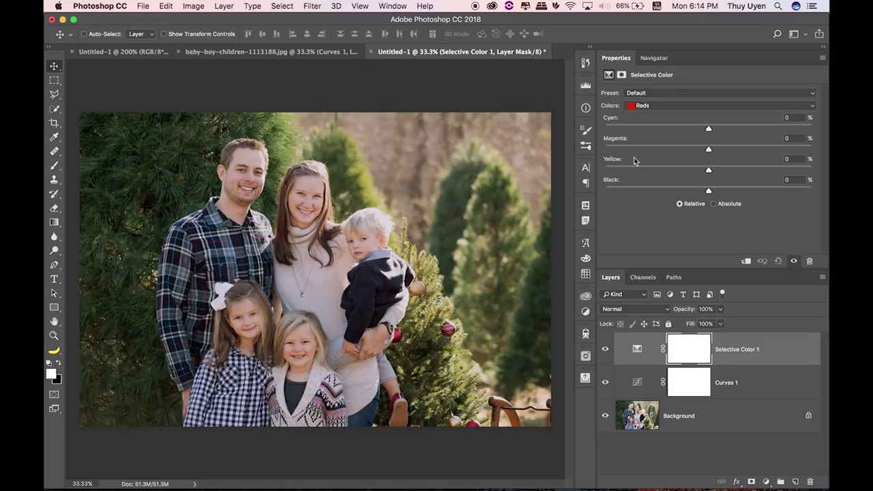
pyautogui.click(653, 105)
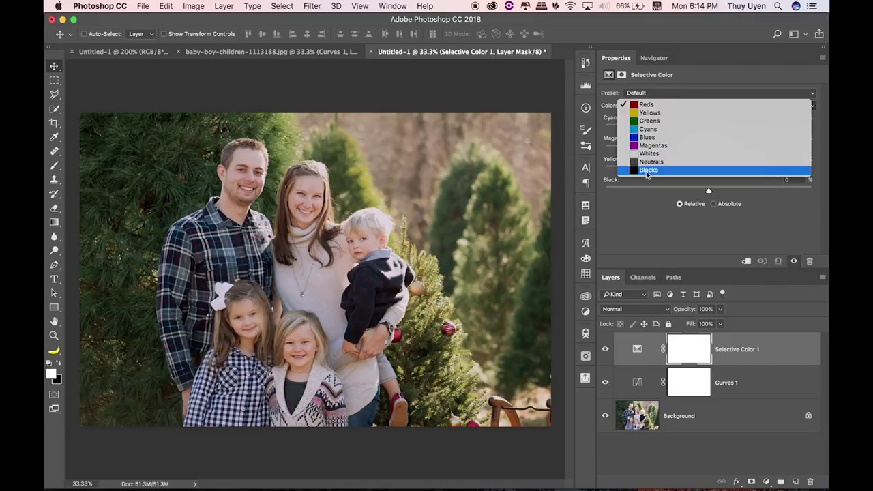
pyautogui.click(647, 171)
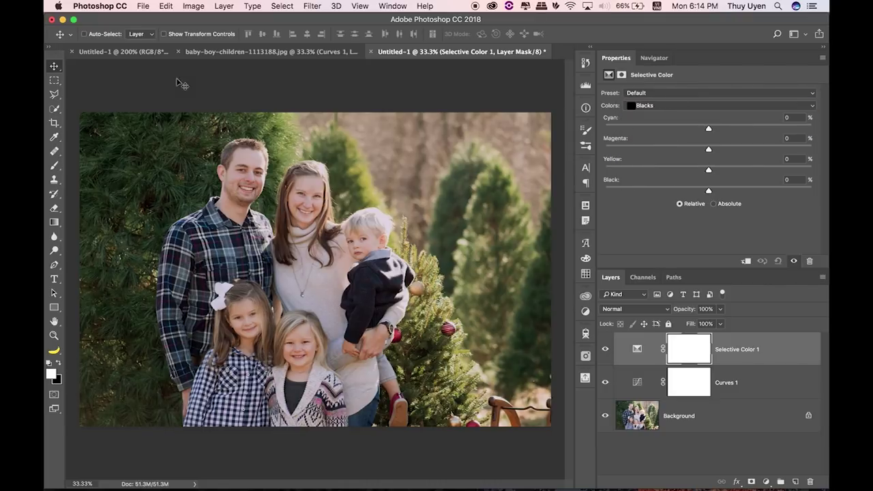
pyautogui.click(130, 51)
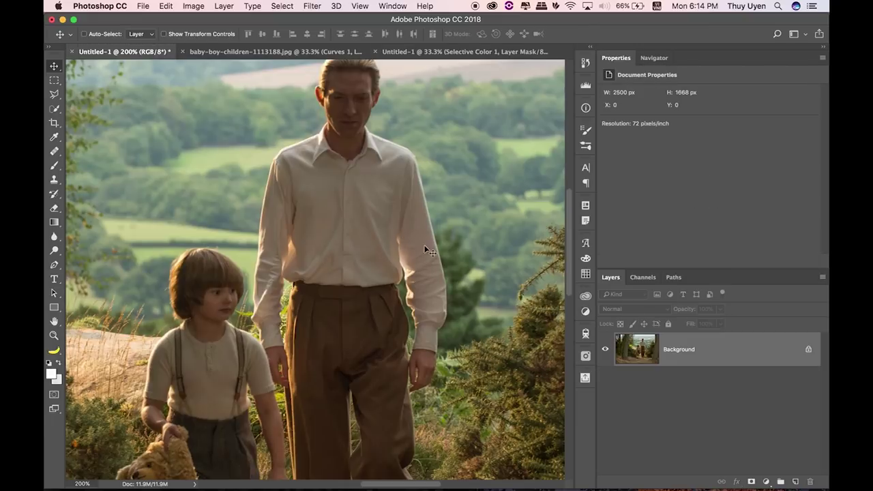
# Zoom into the reference's shadowed foliage, then return to the family photo.
pyautogui.press('super+minus')
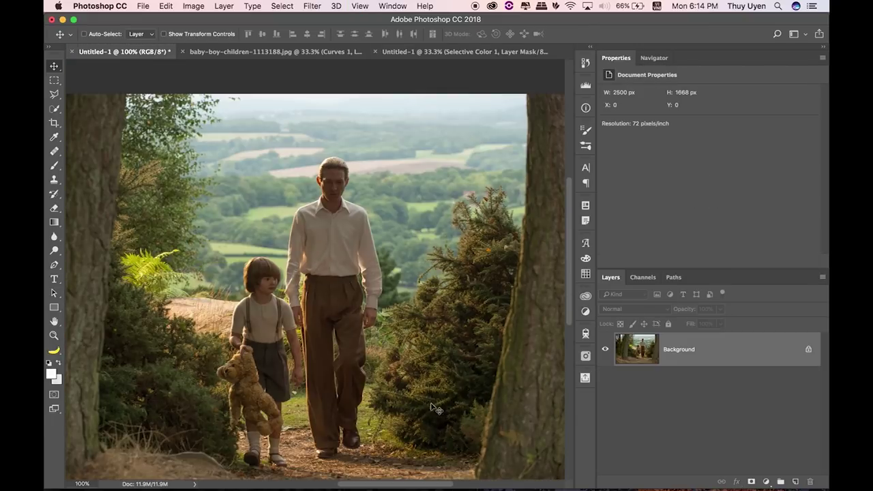
pyautogui.moveTo(495, 380)
pyautogui.mouseDown()
pyautogui.moveTo(522, 378)
pyautogui.moveTo(452, 348)
pyautogui.mouseUp()
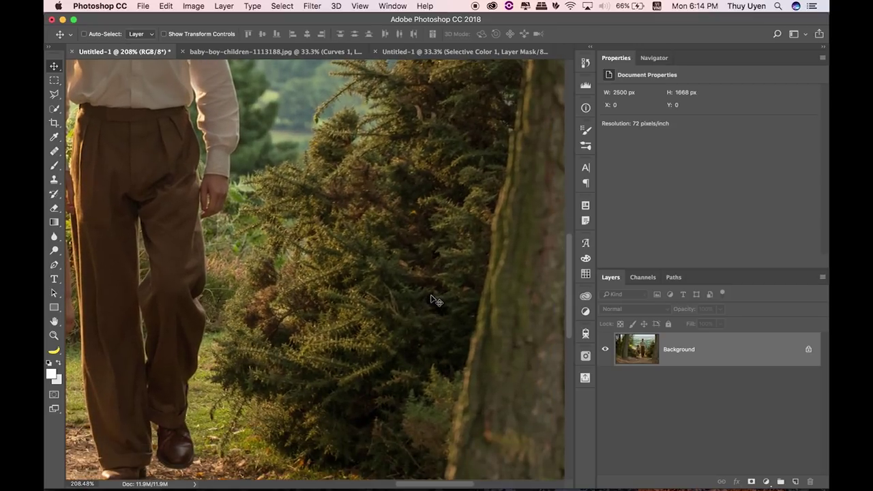
pyautogui.click(445, 52)
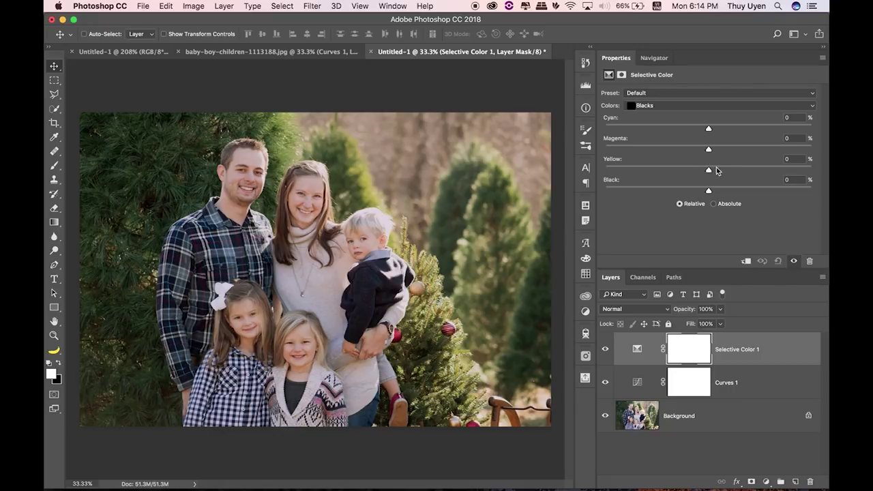
# Set the Blacks to Cyan -18%, Yellow +28%, Black +13% and toggle the layer to compare.
pyautogui.moveTo(709, 171); pyautogui.dragTo(731, 171)
pyautogui.moveTo(709, 127); pyautogui.dragTo(691, 129)
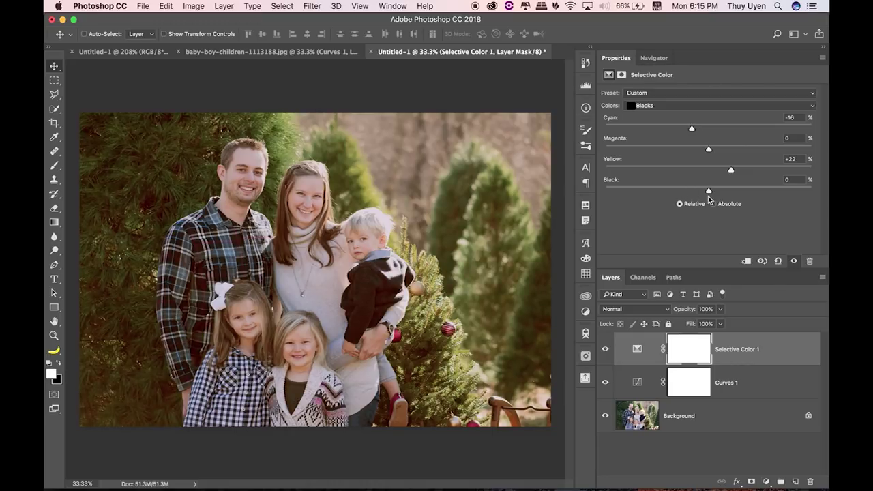
pyautogui.moveTo(709, 191)
pyautogui.mouseDown()
pyautogui.moveTo(725, 192)
pyautogui.moveTo(735, 172)
pyautogui.mouseUp()
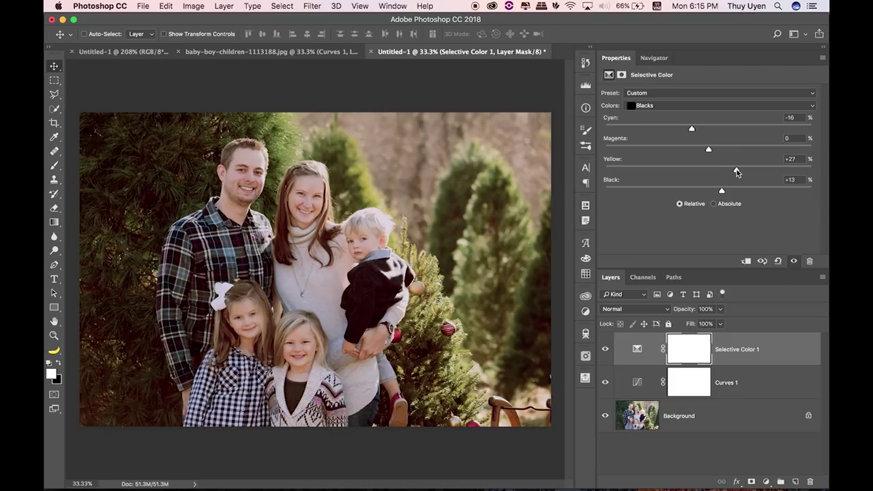
pyautogui.moveTo(737, 169); pyautogui.dragTo(738, 170)
pyautogui.moveTo(693, 129); pyautogui.dragTo(688, 129)
pyautogui.click(605, 350)
pyautogui.click(608, 352)
pyautogui.click(608, 351)
pyautogui.click(608, 351)
pyautogui.click(655, 106)
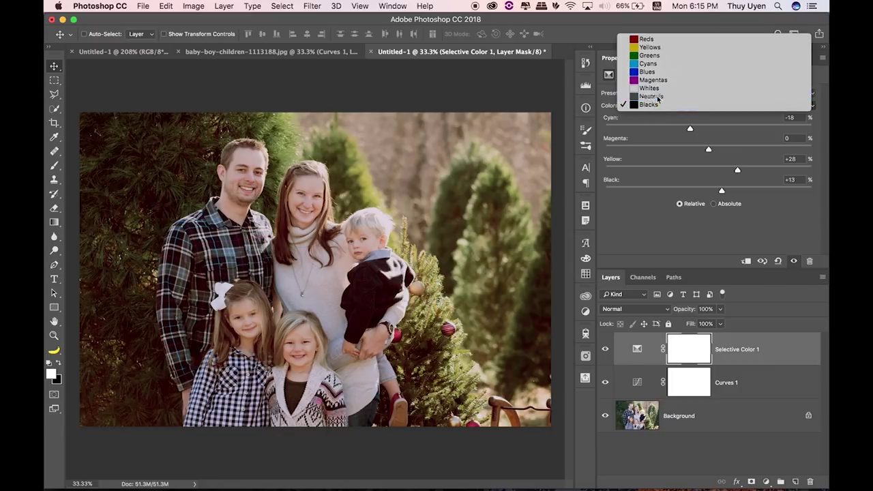
# Switch Selective Color to Neutrals and view the forest reference at 100%.
pyautogui.click(652, 96)
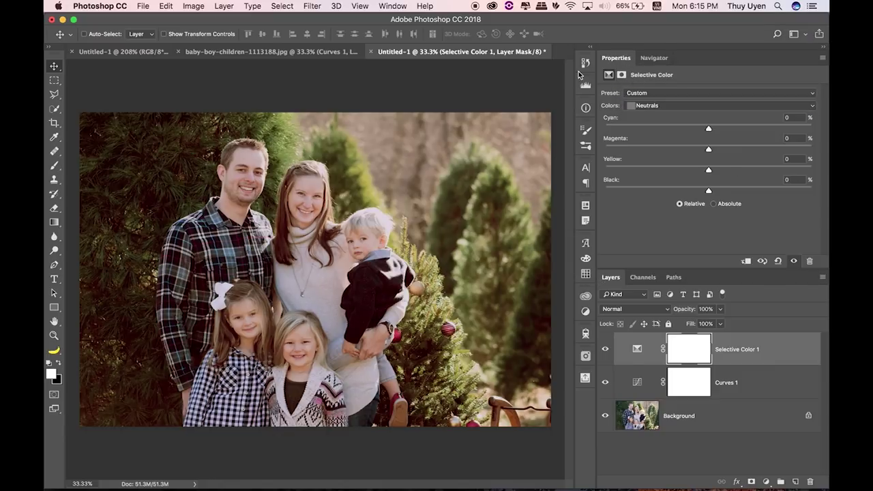
pyautogui.click(123, 52)
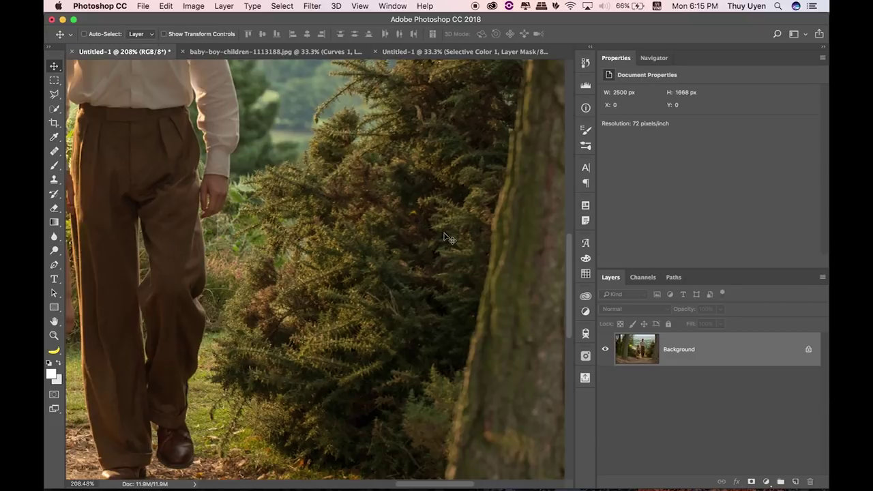
pyautogui.press('super+1')
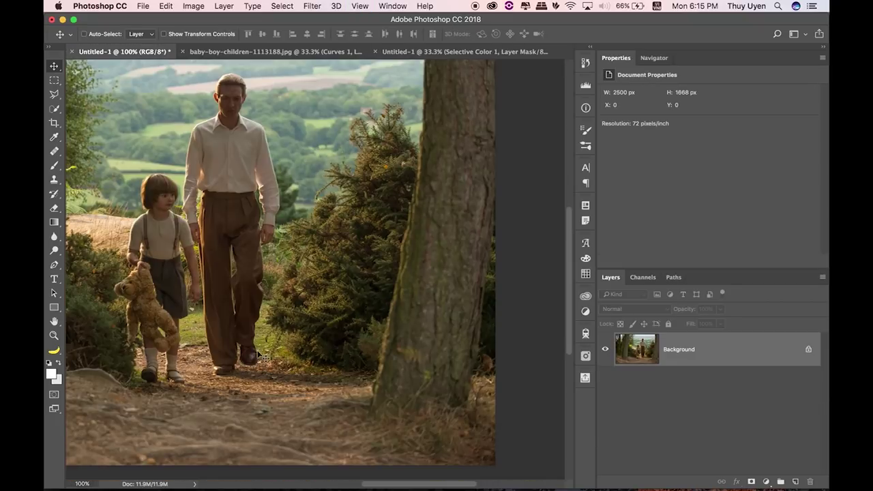
pyautogui.moveTo(285, 371); pyautogui.dragTo(380, 316)
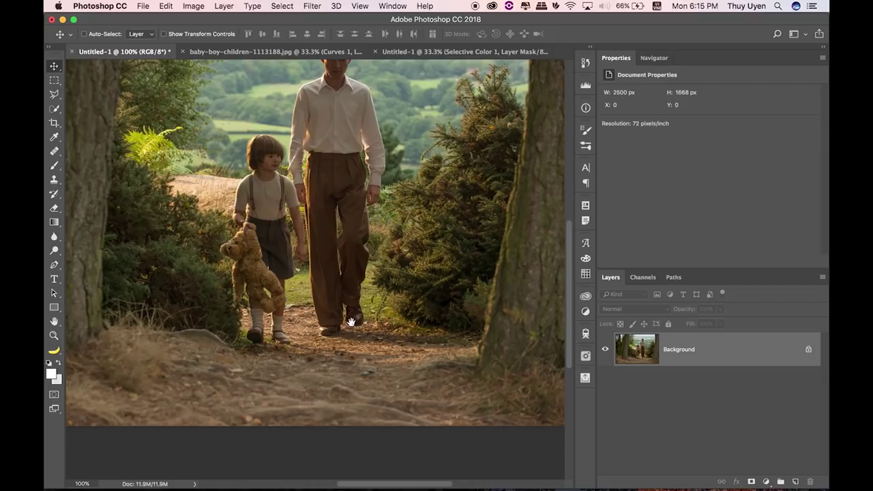
pyautogui.hscroll(-4, 294, 352)
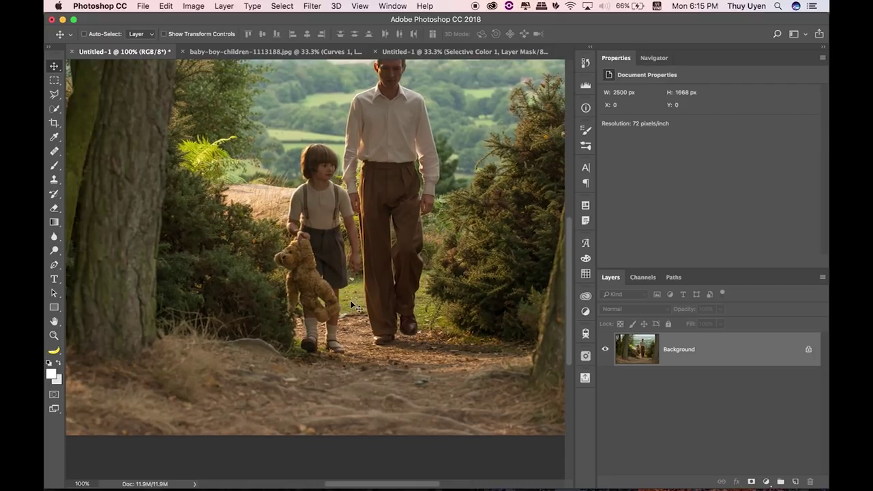
# Set the Neutrals to Cyan -13%, Magenta -2%, Yellow +14%, Black +17%.
pyautogui.click(417, 51)
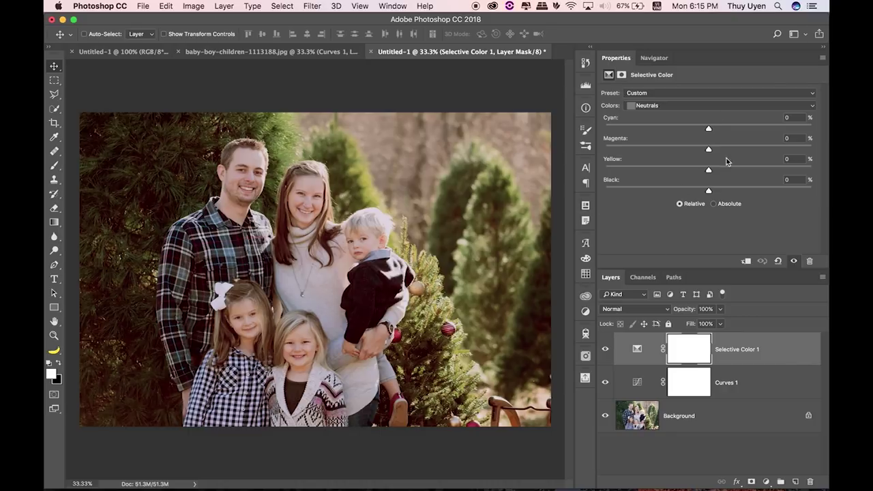
pyautogui.moveTo(710, 170); pyautogui.dragTo(717, 171)
pyautogui.moveTo(710, 128); pyautogui.dragTo(703, 130)
pyautogui.moveTo(710, 150)
pyautogui.mouseDown()
pyautogui.moveTo(693, 150)
pyautogui.moveTo(730, 150)
pyautogui.moveTo(696, 152)
pyautogui.moveTo(707, 151)
pyautogui.mouseUp()
pyautogui.hotkey('ctrl', '+')
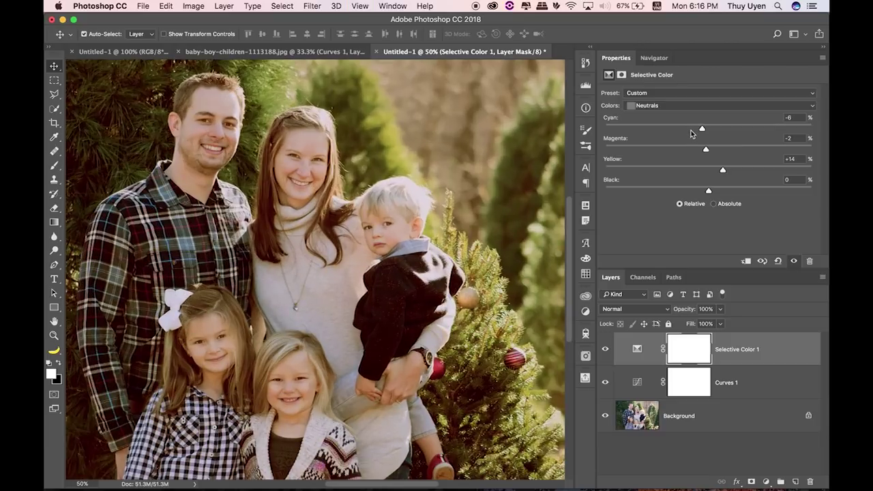
pyautogui.moveTo(704, 125); pyautogui.dragTo(694, 128)
pyautogui.hotkey('ctrl', '-')
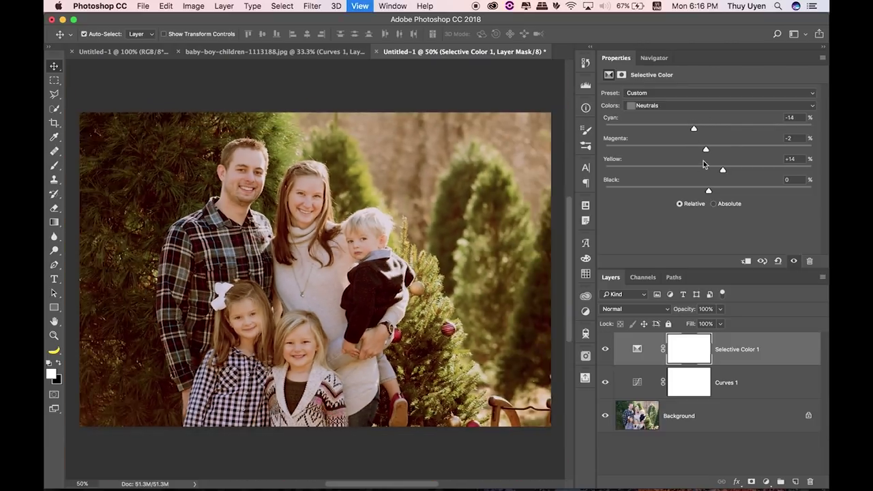
pyautogui.moveTo(693, 129); pyautogui.dragTo(698, 129)
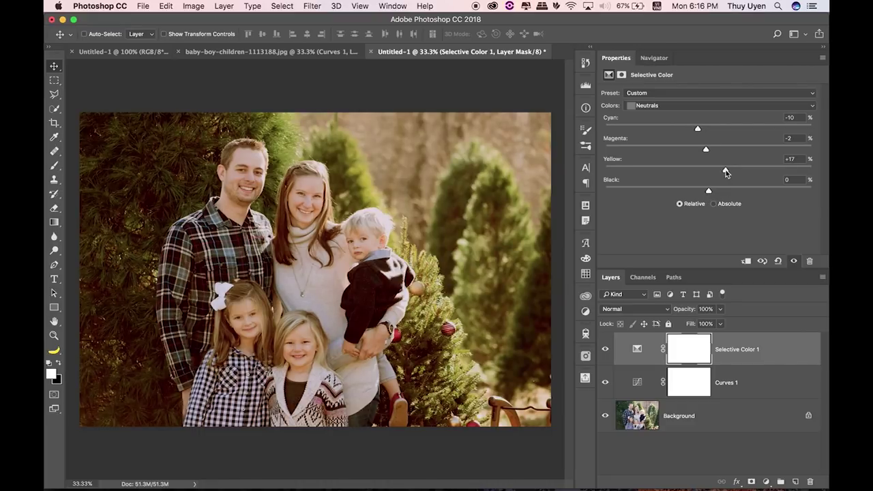
pyautogui.moveTo(697, 129); pyautogui.dragTo(693, 127)
pyautogui.moveTo(709, 190); pyautogui.dragTo(724, 194)
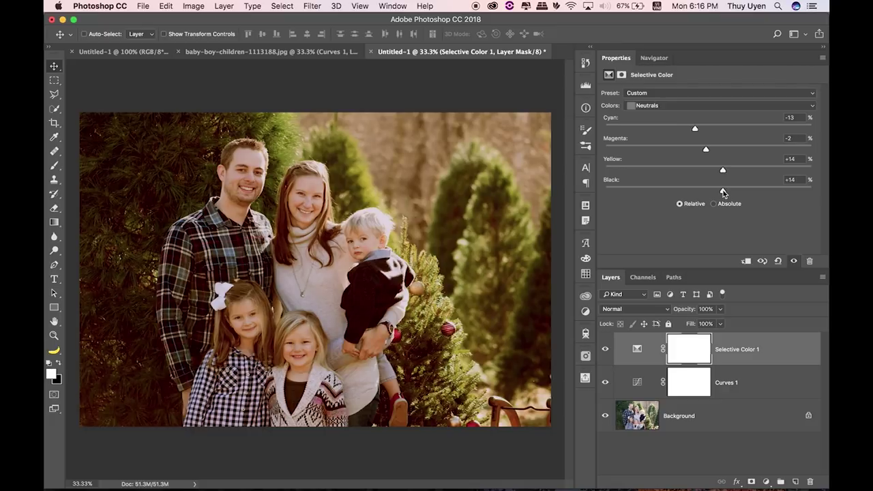
pyautogui.moveTo(724, 193); pyautogui.dragTo(722, 193)
# Warm the Whites with Cyan -8%, Yellow +7% and Black +6%.
pyautogui.click(668, 106)
pyautogui.click(657, 97)
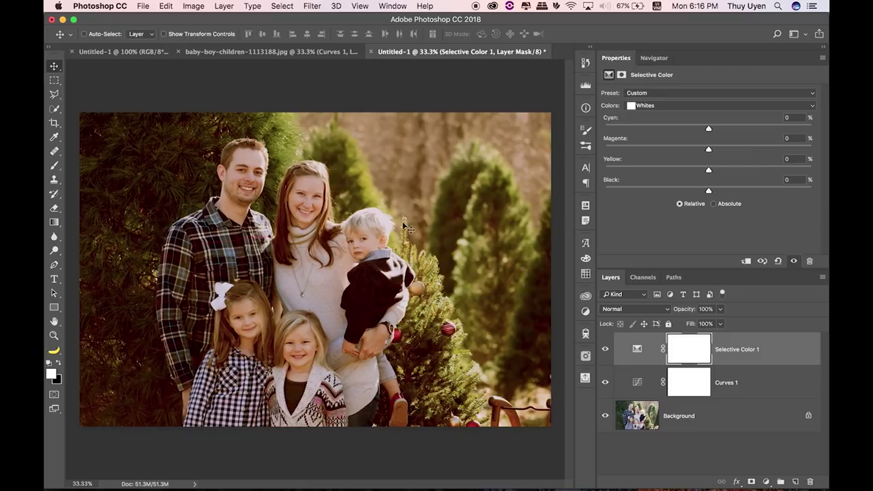
pyautogui.moveTo(710, 130); pyautogui.dragTo(703, 130)
pyautogui.moveTo(709, 171); pyautogui.dragTo(716, 173)
pyautogui.moveTo(708, 192); pyautogui.dragTo(715, 193)
pyautogui.click(682, 106)
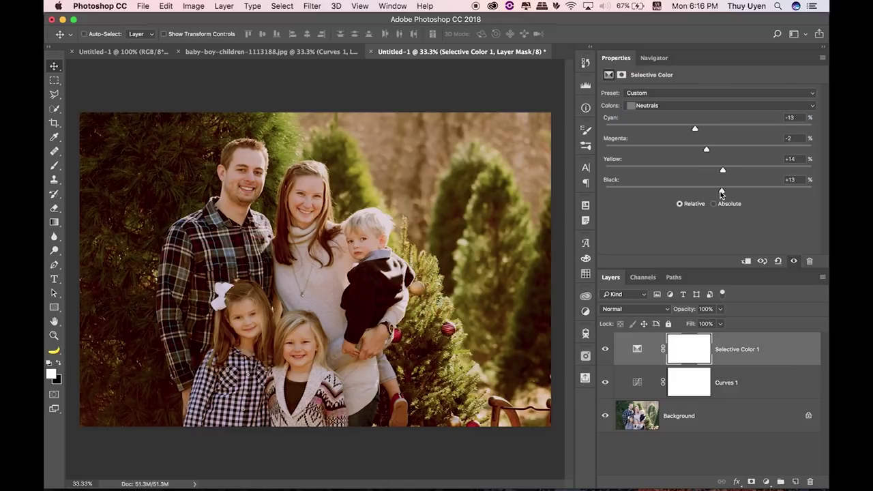
pyautogui.moveTo(719, 192); pyautogui.dragTo(726, 193)
pyautogui.click(676, 106)
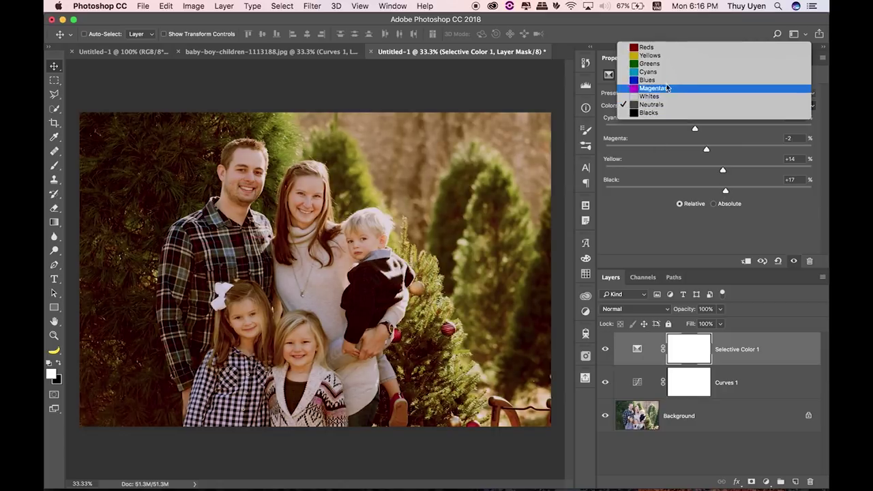
# Nudge the Reds slightly warmer, testing cyan amounts and adding a little yellow.
pyautogui.click(649, 49)
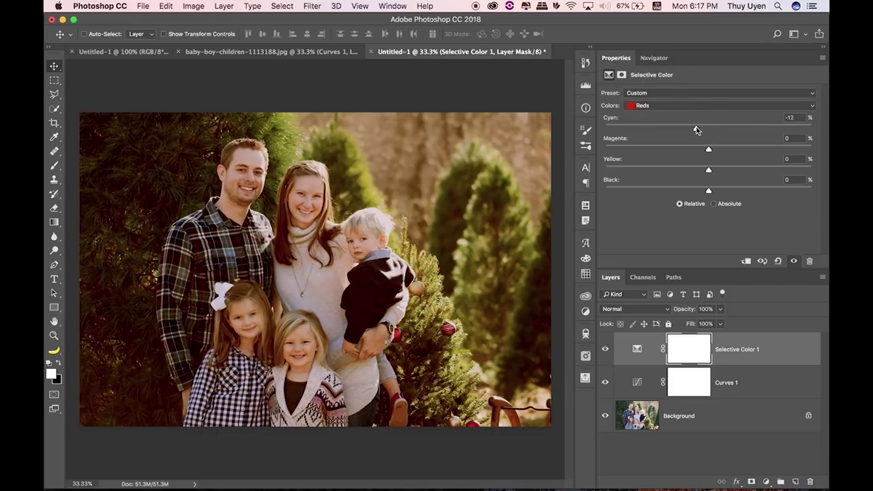
pyautogui.moveTo(714, 127); pyautogui.dragTo(720, 127)
pyautogui.moveTo(721, 126); pyautogui.dragTo(776, 128)
pyautogui.moveTo(700, 132); pyautogui.dragTo(756, 129)
pyautogui.moveTo(699, 133); pyautogui.dragTo(708, 129)
pyautogui.moveTo(715, 170); pyautogui.dragTo(715, 171)
pyautogui.moveTo(709, 131); pyautogui.dragTo(705, 130)
# Set the Yellows to Cyan -11%, Yellow +12%, Black +11%, then hide the layer to compare.
pyautogui.click(655, 106)
pyautogui.click(679, 114)
pyautogui.moveTo(709, 171)
pyautogui.mouseDown()
pyautogui.moveTo(685, 172)
pyautogui.moveTo(728, 170)
pyautogui.moveTo(720, 179)
pyautogui.moveTo(719, 170)
pyautogui.mouseUp()
pyautogui.hotkey('ctrl', '+')
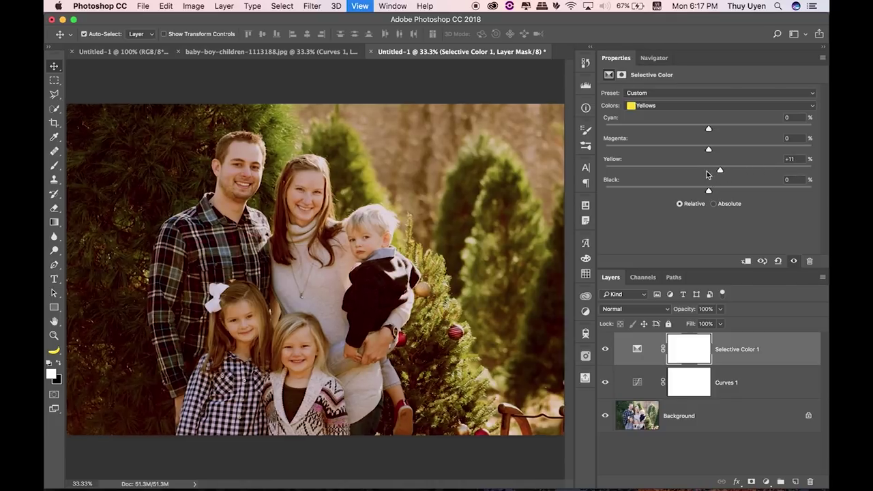
pyautogui.hotkey('ctrl', '+')
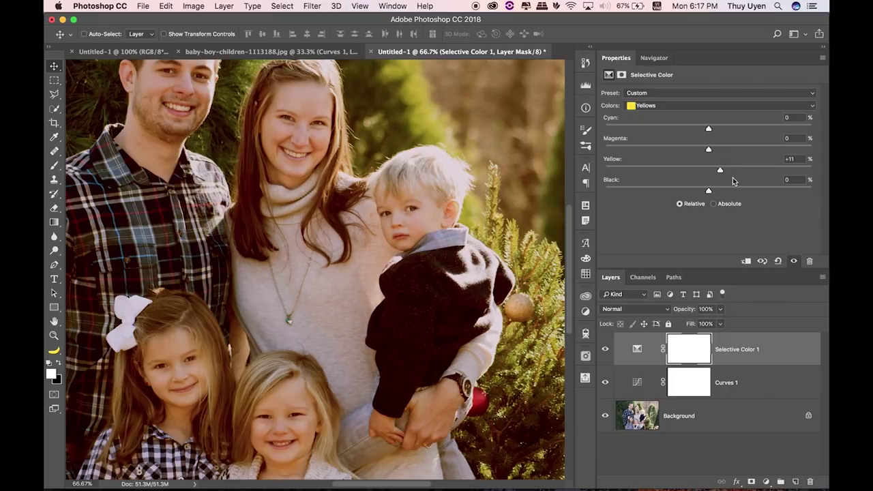
pyautogui.moveTo(707, 126); pyautogui.dragTo(700, 130)
pyautogui.moveTo(699, 129); pyautogui.dragTo(697, 129)
pyautogui.moveTo(708, 190); pyautogui.dragTo(721, 191)
pyautogui.hotkey('ctrl', '-')
pyautogui.hotkey('ctrl', '-')
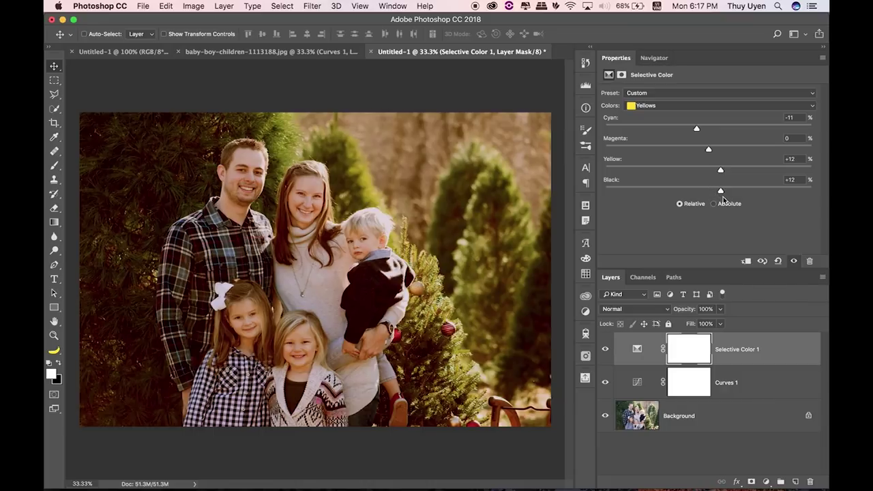
pyautogui.moveTo(722, 193); pyautogui.dragTo(721, 193)
pyautogui.click(606, 349)
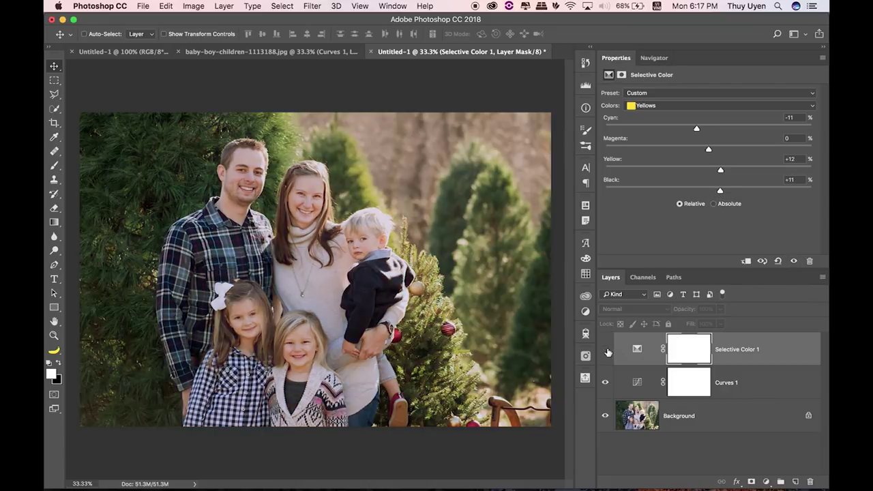
# Compare the photo with Selective Color on and off, then set Neutrals Cyan to -7.
pyautogui.click(606, 351)
pyautogui.click(611, 351)
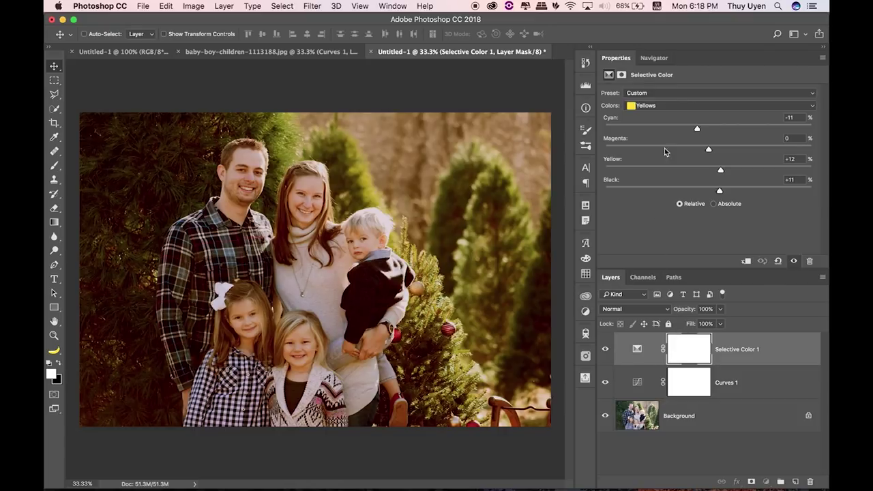
pyautogui.click(663, 106)
pyautogui.click(659, 157)
pyautogui.moveTo(695, 129); pyautogui.dragTo(702, 130)
# Set Blacks to Cyan -18, Yellow +28, Black +18 to deepen the shadows.
pyautogui.click(696, 106)
pyautogui.click(684, 112)
pyautogui.moveTo(689, 130); pyautogui.dragTo(691, 131)
pyautogui.moveTo(722, 192); pyautogui.dragTo(729, 193)
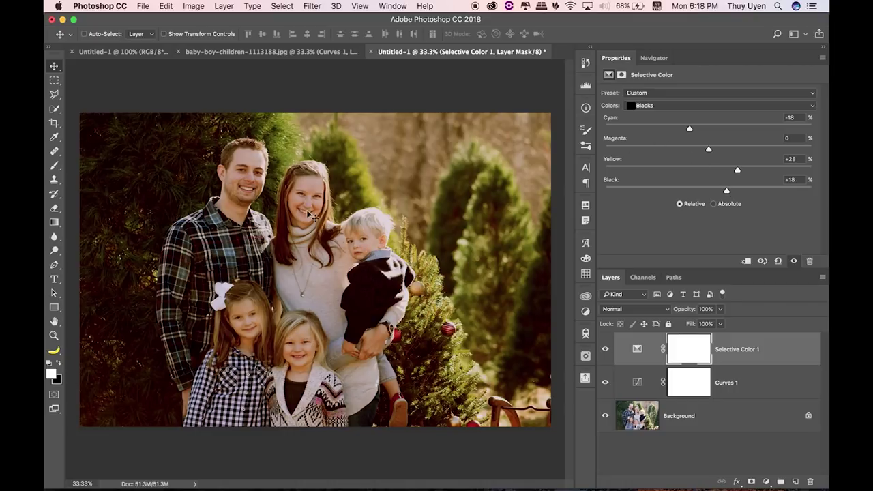
# Set Selective Color Greens to Cyan -8, Magenta +12, Yellow -3, then compare before and after.
pyautogui.click(676, 106)
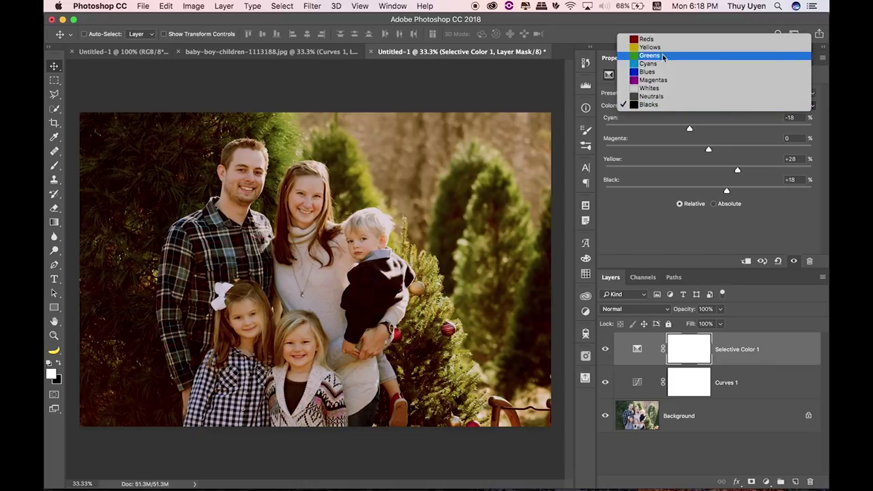
pyautogui.click(649, 56)
pyautogui.moveTo(709, 149); pyautogui.dragTo(742, 151)
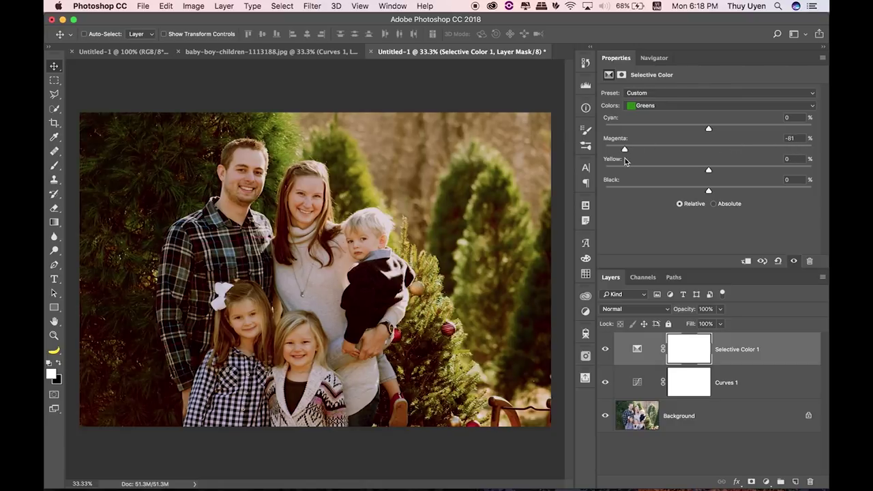
pyautogui.moveTo(742, 151)
pyautogui.mouseDown()
pyautogui.moveTo(710, 151)
pyautogui.moveTo(720, 150)
pyautogui.mouseUp()
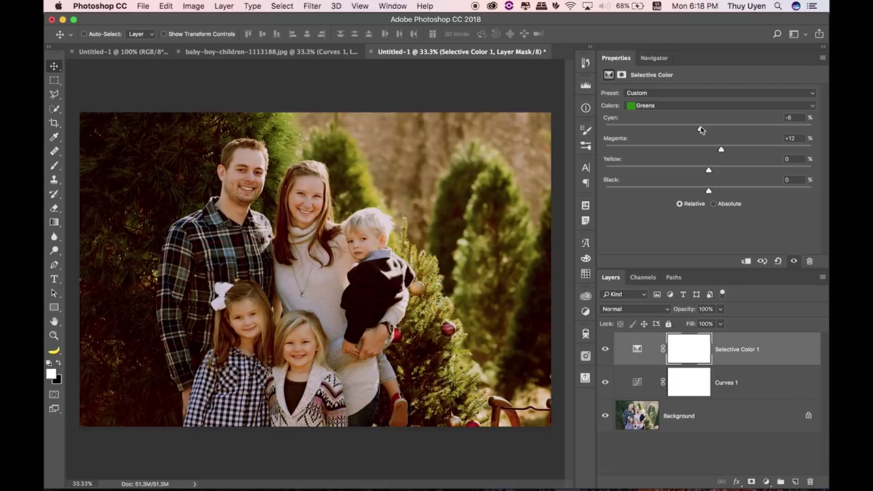
pyautogui.moveTo(708, 164); pyautogui.dragTo(703, 169)
pyautogui.click(605, 350)
pyautogui.click(605, 351)
# Add a Hue/Saturation adjustment layer with Master Saturation at -20.
pyautogui.click(767, 482)
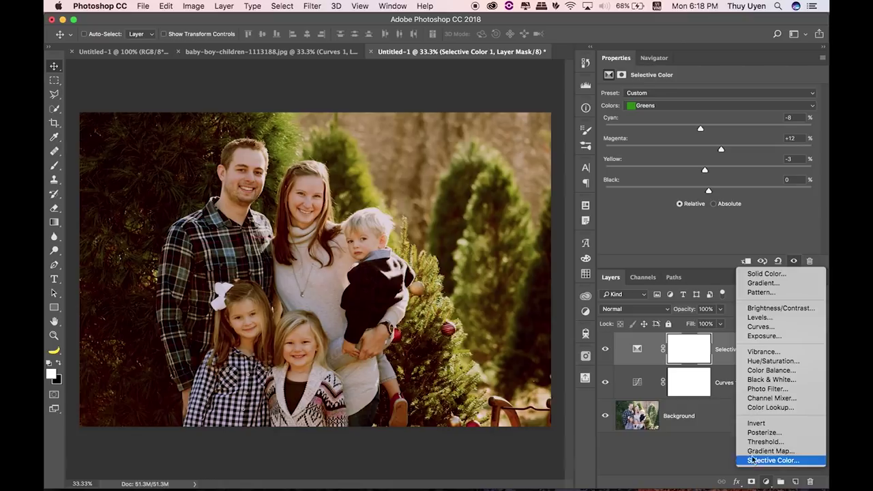
pyautogui.click(771, 361)
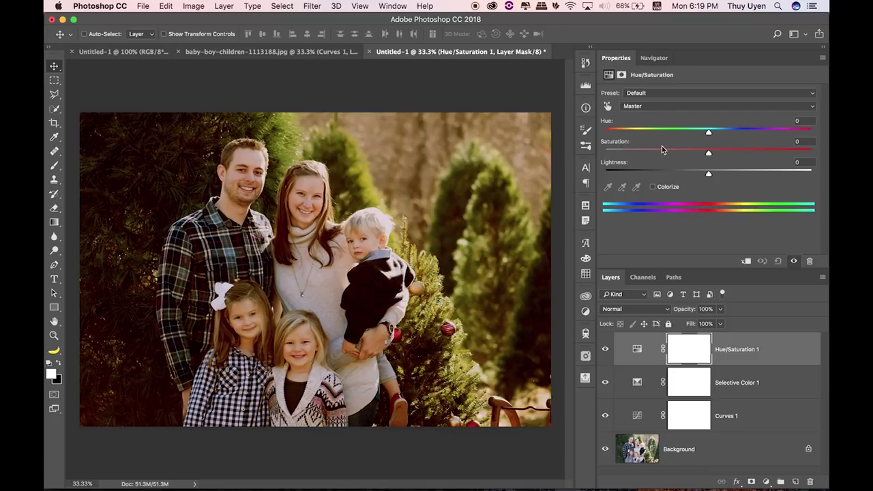
pyautogui.moveTo(709, 153); pyautogui.dragTo(686, 154)
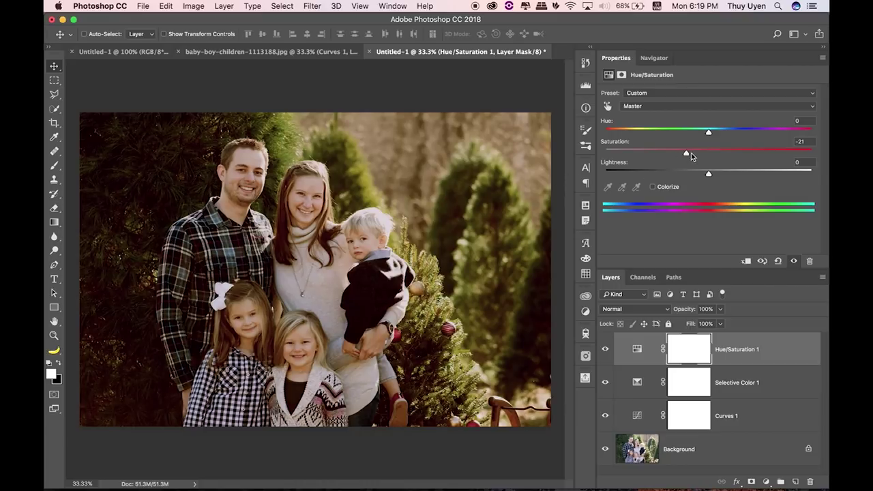
pyautogui.moveTo(688, 154); pyautogui.dragTo(684, 154)
pyautogui.moveTo(686, 157); pyautogui.dragTo(683, 156)
pyautogui.moveTo(684, 153)
pyautogui.mouseDown()
pyautogui.moveTo(769, 154)
pyautogui.moveTo(689, 158)
pyautogui.mouseUp()
# Lower the Curves 1 RGB top-right highlight point slightly, checking the result zoomed.
pyautogui.click(637, 418)
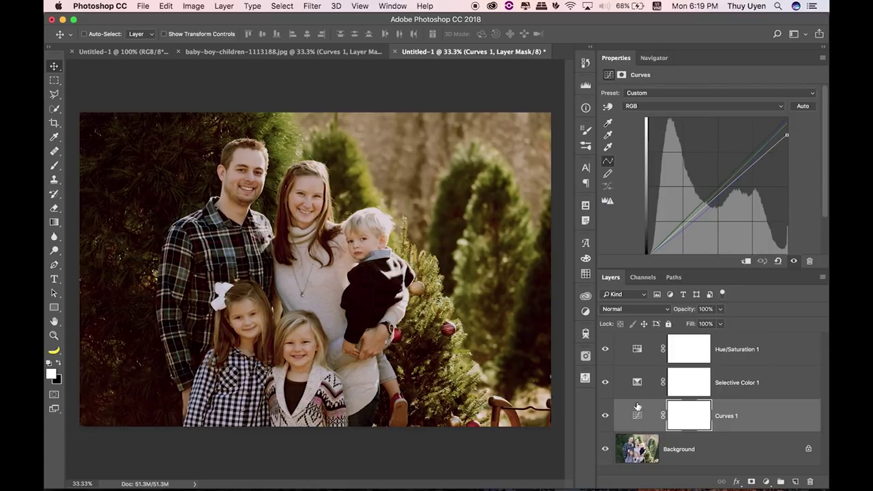
pyautogui.moveTo(788, 135); pyautogui.dragTo(790, 144)
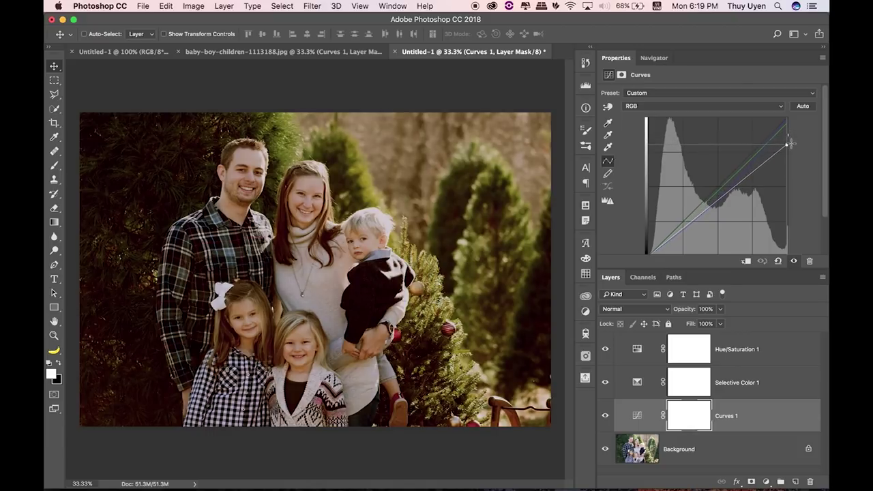
pyautogui.moveTo(790, 144); pyautogui.dragTo(789, 140)
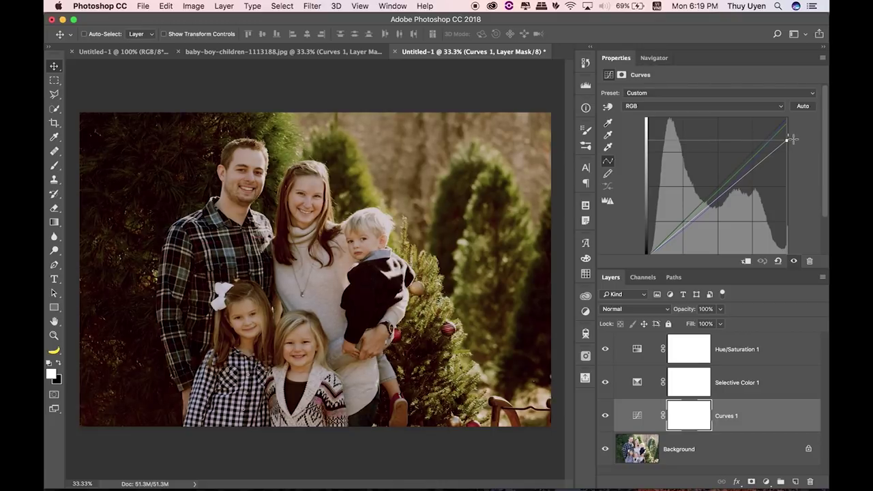
pyautogui.moveTo(793, 139); pyautogui.dragTo(791, 140)
pyautogui.hotkey('ctrl', '-')
pyautogui.hotkey('ctrl', '+')
pyautogui.hotkey('ctrl', '+')
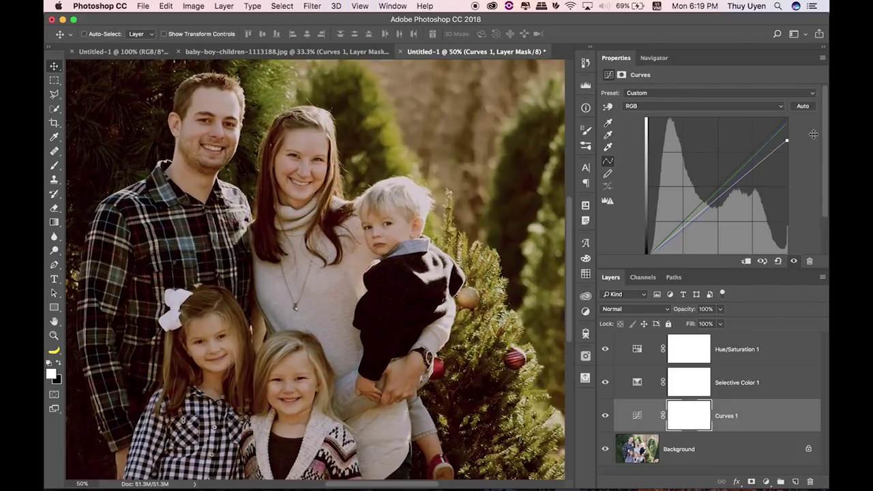
pyautogui.hotkey('ctrl', '-')
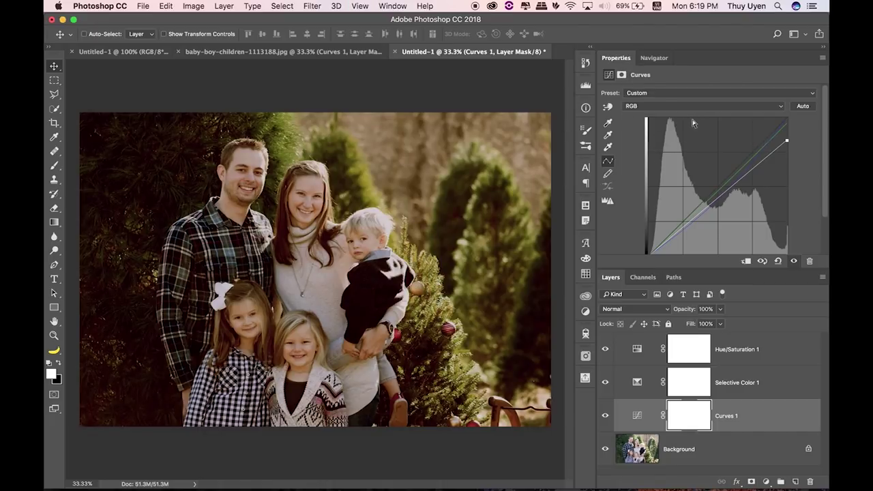
pyautogui.click(638, 384)
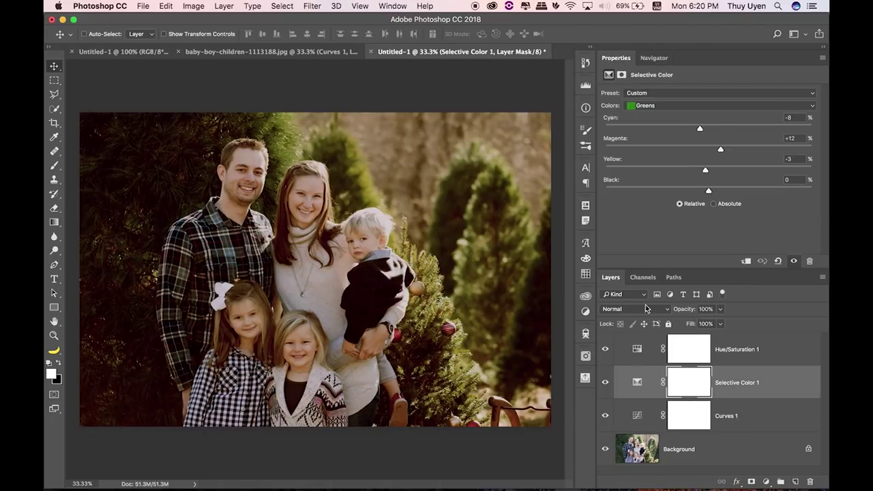
# Try Neutrals cyan, magenta and black tweaks, then undo them.
pyautogui.click(686, 106)
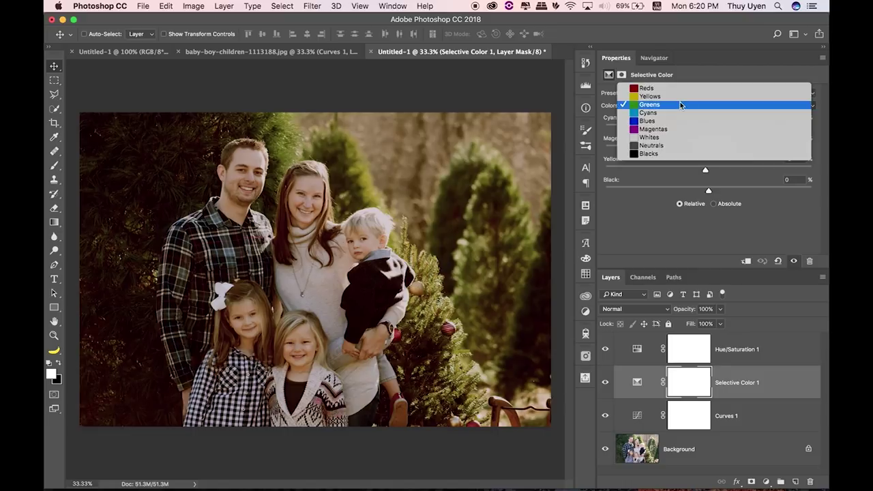
pyautogui.click(662, 146)
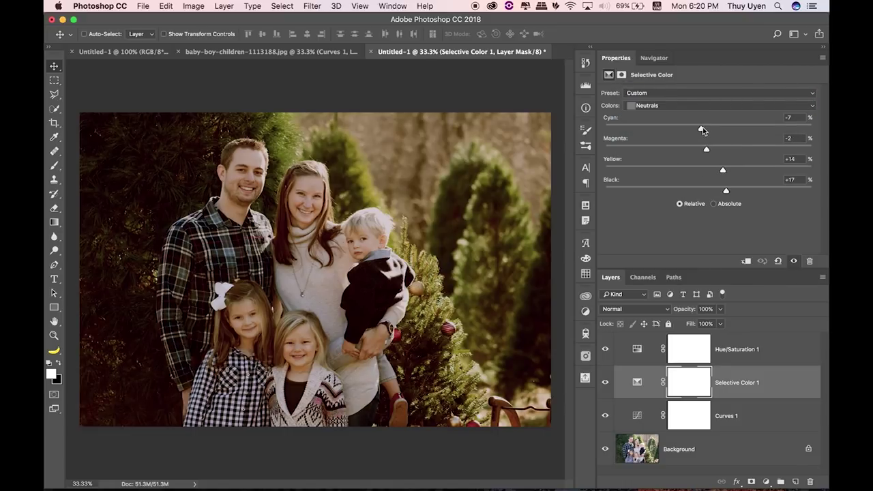
pyautogui.moveTo(702, 129); pyautogui.dragTo(701, 128)
pyautogui.moveTo(707, 152); pyautogui.dragTo(700, 152)
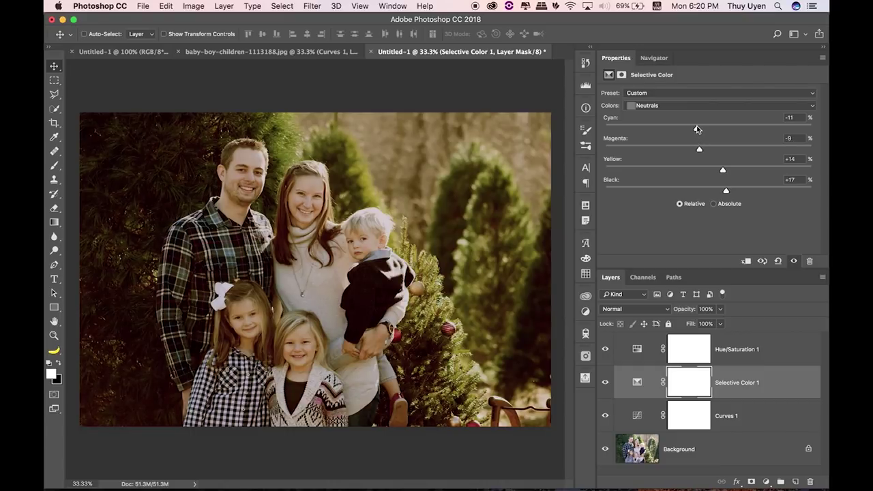
pyautogui.moveTo(694, 130); pyautogui.dragTo(690, 129)
pyautogui.moveTo(728, 191)
pyautogui.mouseDown()
pyautogui.moveTo(717, 191)
pyautogui.moveTo(733, 192)
pyautogui.mouseUp()
pyautogui.hotkey('ctrl', 'z')
pyautogui.hotkey('ctrl', '-')
pyautogui.hotkey('ctrl', 'alt', 'z')
pyautogui.hotkey('ctrl', 'alt', 'z')
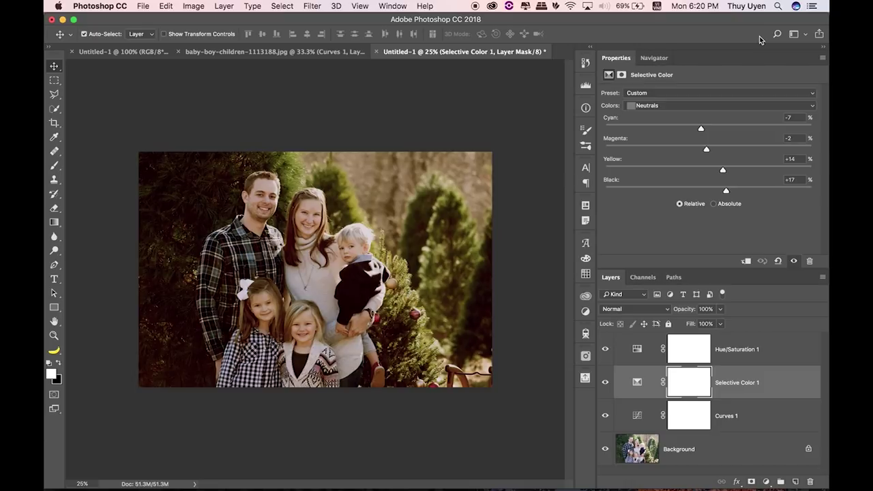
pyautogui.hotkey('ctrl', '+')
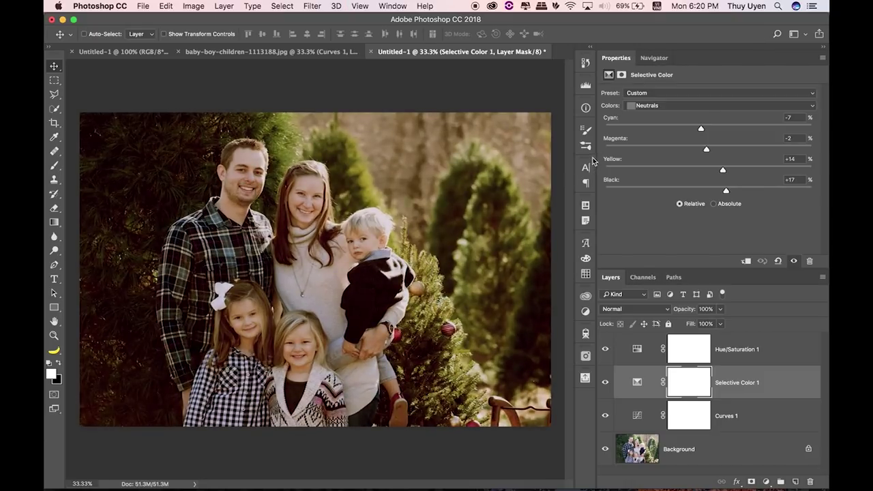
# Remove cyan from and add yellow to the Selective Color Whites.
pyautogui.click(674, 105)
pyautogui.click(667, 95)
pyautogui.moveTo(699, 129); pyautogui.dragTo(692, 127)
pyautogui.moveTo(716, 172)
pyautogui.mouseDown()
pyautogui.moveTo(725, 173)
pyautogui.moveTo(727, 192)
pyautogui.moveTo(765, 193)
pyautogui.moveTo(666, 194)
pyautogui.moveTo(735, 193)
pyautogui.mouseUp()
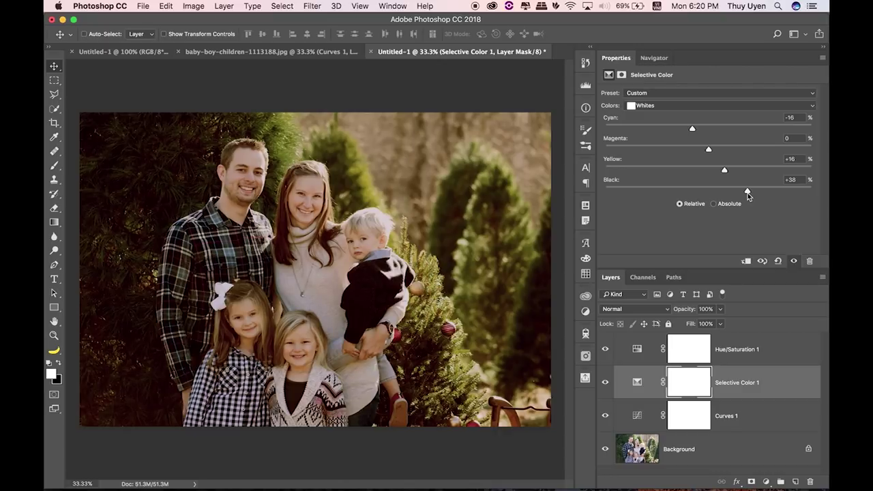
# Add black to Reds (+15%) and Yellows (+28%) in Selective Color.
pyautogui.click(673, 107)
pyautogui.click(656, 56)
pyautogui.moveTo(709, 190); pyautogui.dragTo(724, 193)
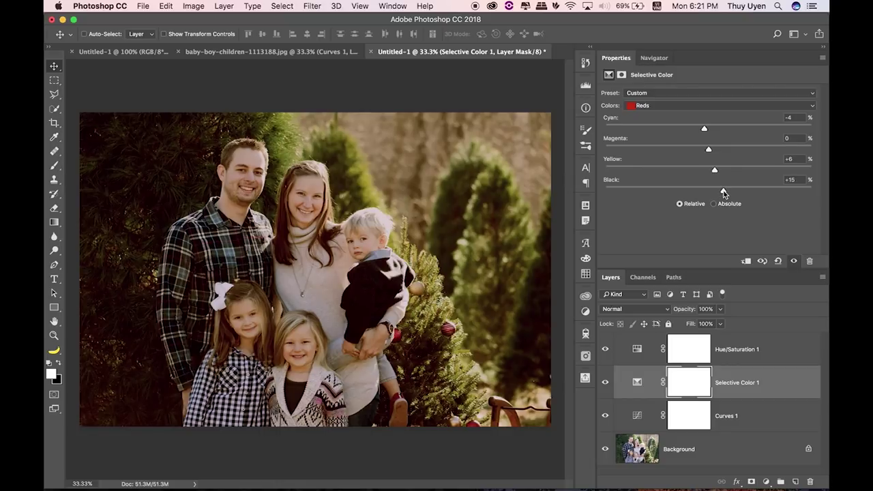
pyautogui.click(692, 103)
pyautogui.click(680, 111)
pyautogui.moveTo(732, 193); pyautogui.dragTo(737, 192)
# Display the forest film-still reference in the Untitled-1 document.
pyautogui.click(703, 106)
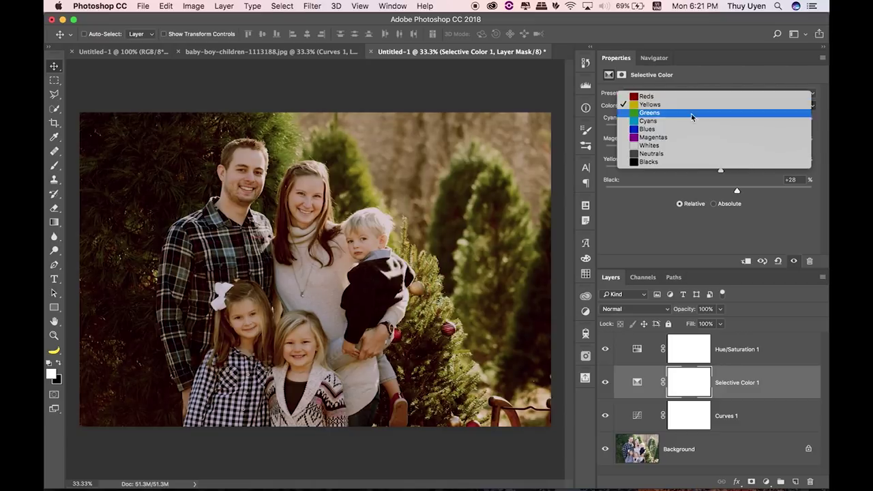
pyautogui.click(639, 222)
pyautogui.click(137, 51)
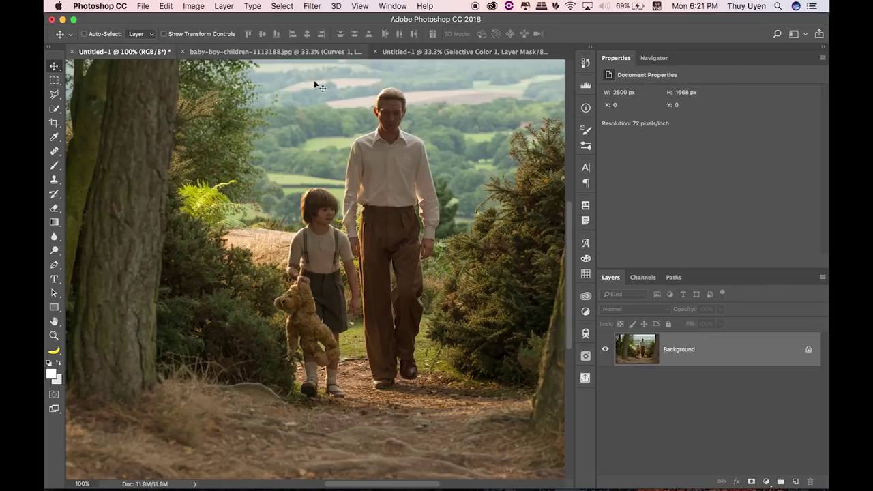
# Paste the forest reference as Layer 1 on the family photo, placed top-right.
pyautogui.click(512, 51)
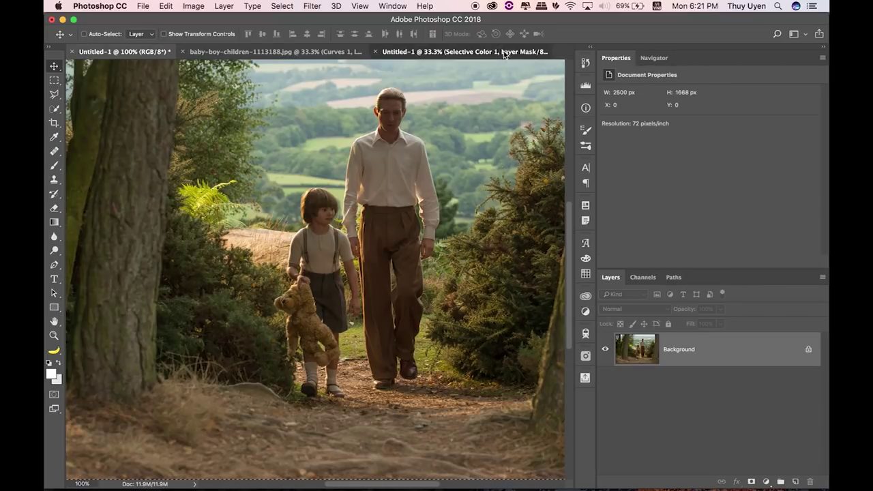
pyautogui.click(749, 345)
pyautogui.press('super+v')
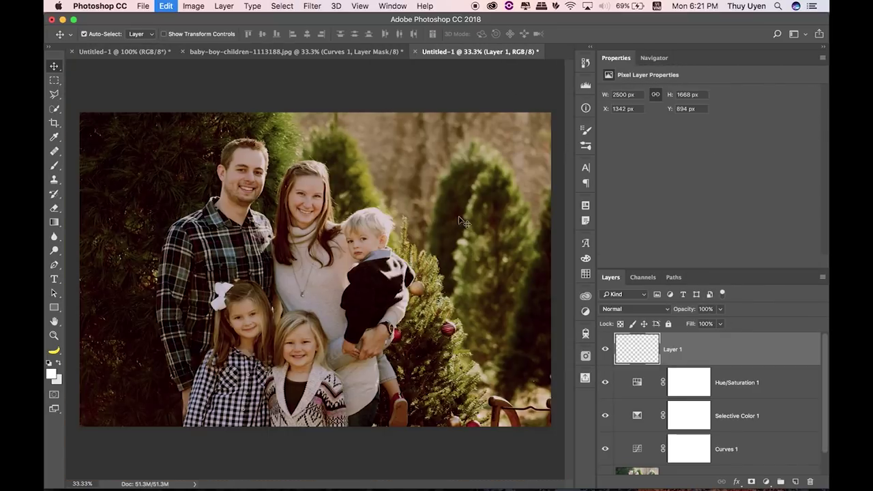
pyautogui.moveTo(374, 252); pyautogui.dragTo(469, 202)
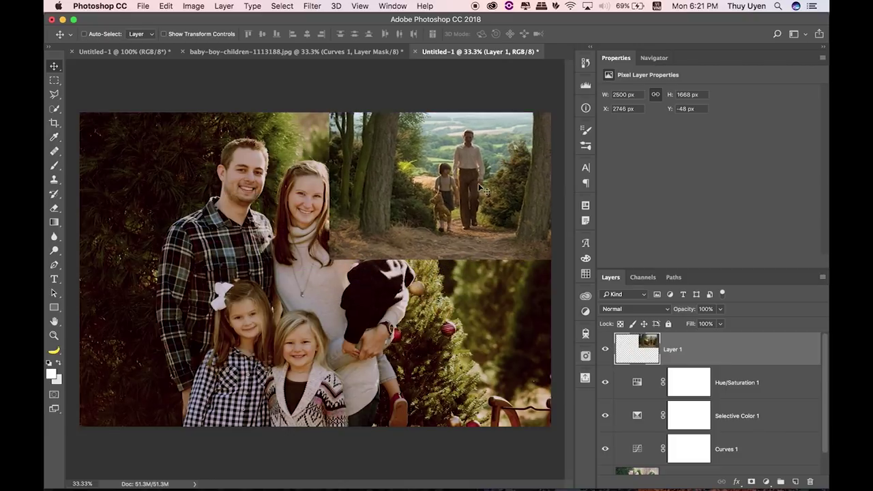
pyautogui.moveTo(469, 202); pyautogui.dragTo(478, 199)
# Scale the pasted reference to about 60% and apply the transform.
pyautogui.press('super+t')
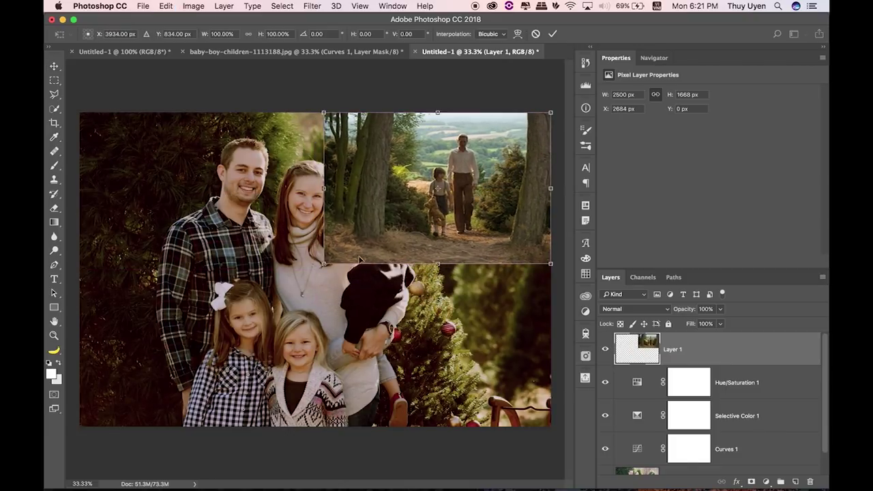
pyautogui.moveTo(323, 264); pyautogui.dragTo(413, 204)
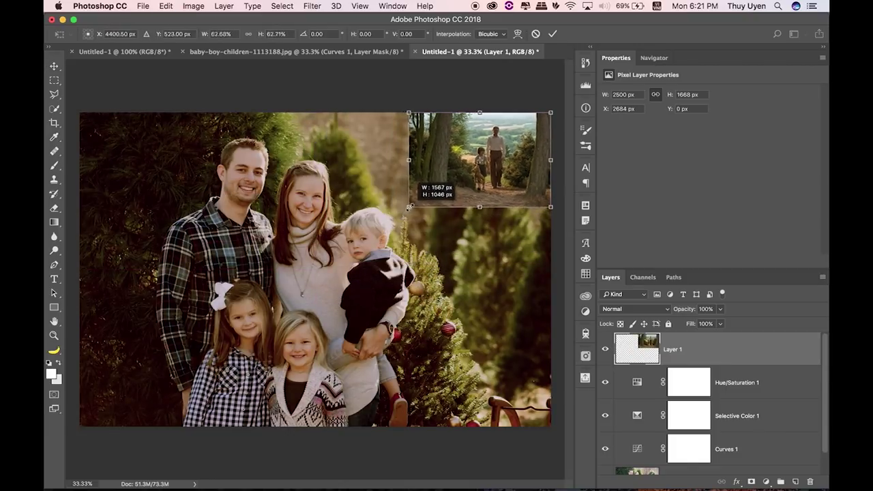
pyautogui.moveTo(414, 204); pyautogui.dragTo(415, 203)
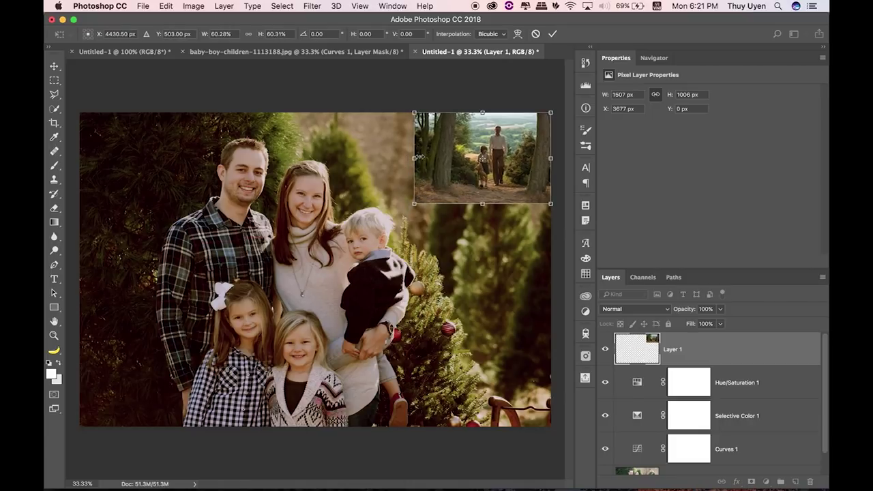
pyautogui.press('Return')
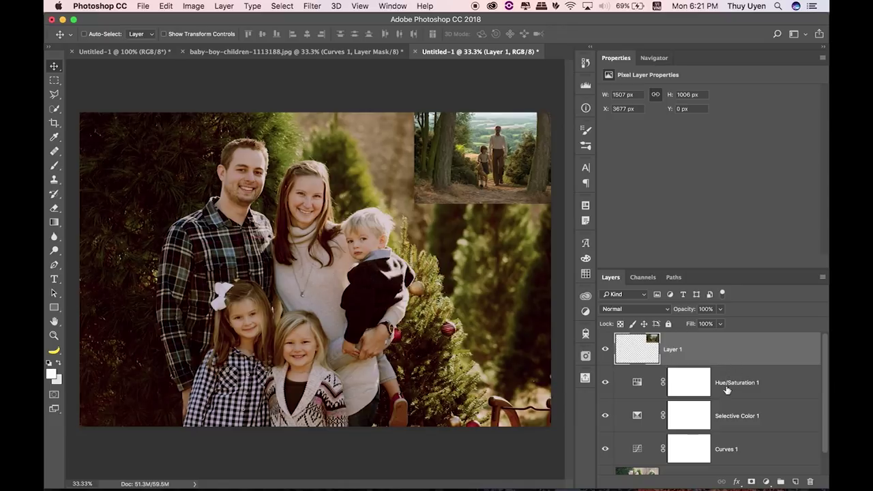
# Set Hue/Saturation 1 Master Saturation to -30.
pyautogui.click(635, 419)
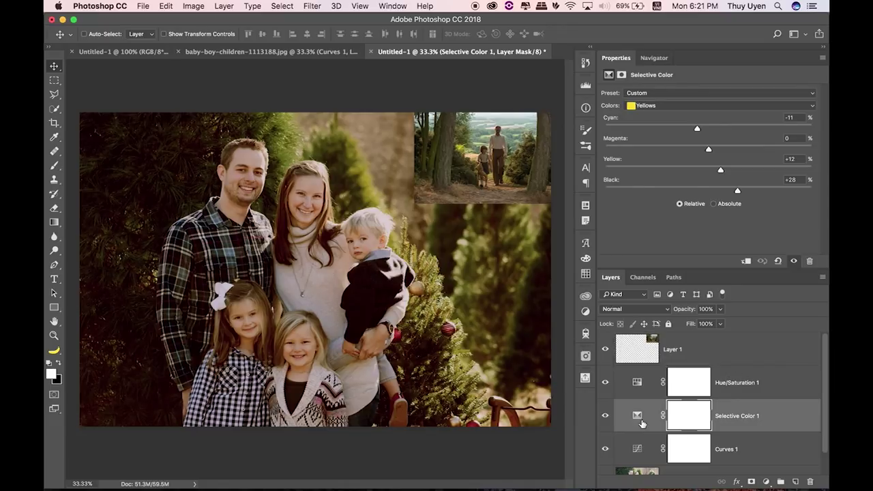
pyautogui.click(637, 384)
pyautogui.moveTo(689, 152); pyautogui.dragTo(675, 154)
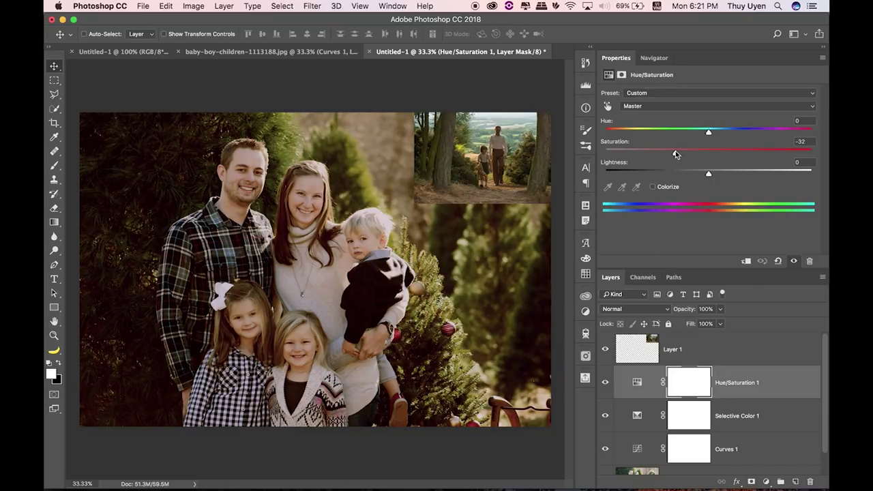
pyautogui.moveTo(676, 154); pyautogui.dragTo(677, 153)
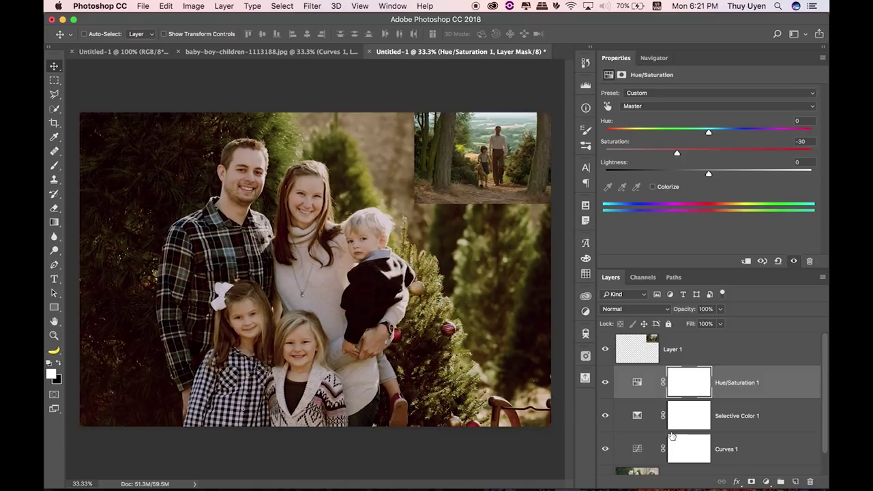
pyautogui.click(766, 482)
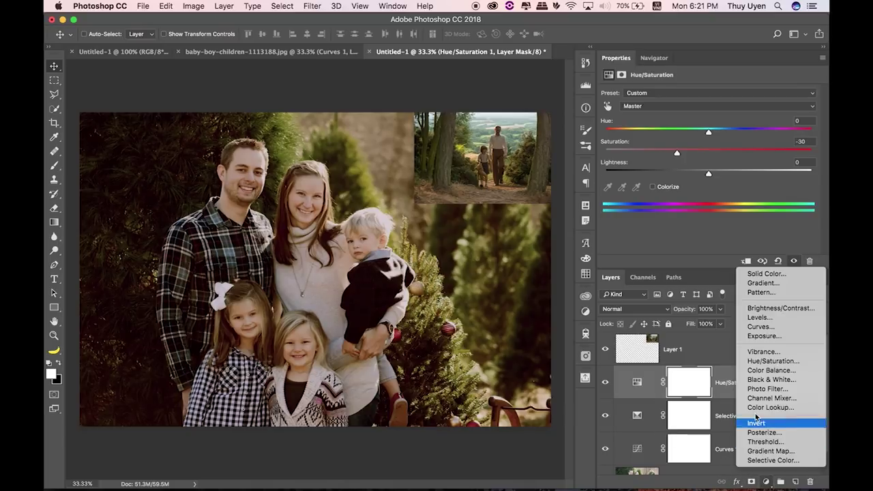
# Add a Brightness/Contrast layer with Contrast -7, comparing with the reference hidden and zoomed.
pyautogui.click(790, 310)
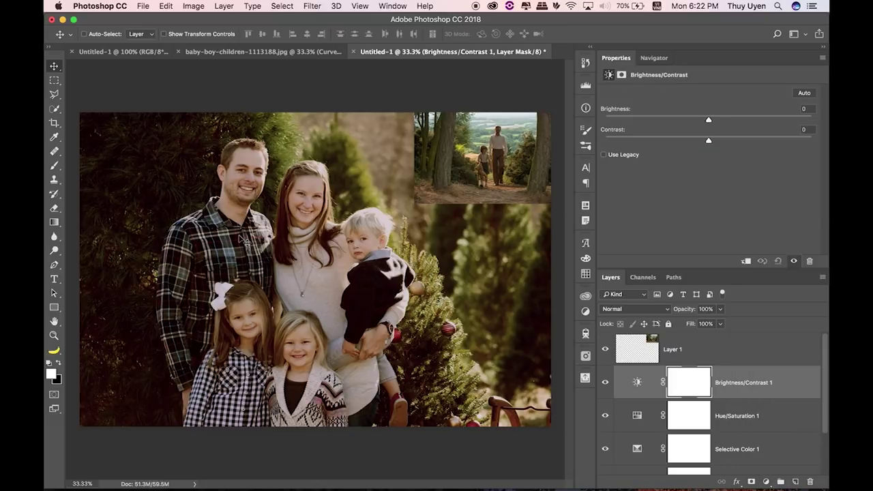
pyautogui.moveTo(707, 141)
pyautogui.mouseDown()
pyautogui.moveTo(651, 141)
pyautogui.moveTo(774, 143)
pyautogui.moveTo(658, 142)
pyautogui.moveTo(693, 143)
pyautogui.mouseUp()
pyautogui.moveTo(696, 143); pyautogui.dragTo(694, 141)
pyautogui.click(605, 348)
pyautogui.press('super+equal')
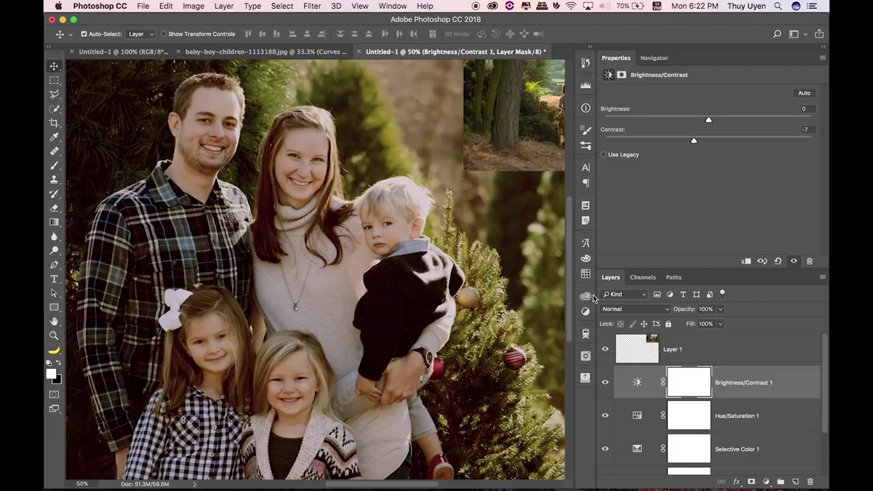
pyautogui.press('super+minus')
pyautogui.press('super+minus')
pyautogui.press('super+equal')
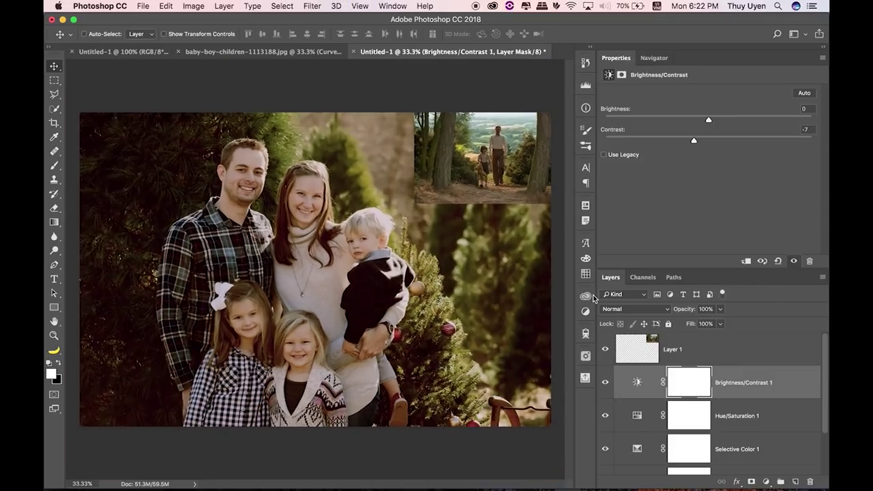
pyautogui.press('super+equal')
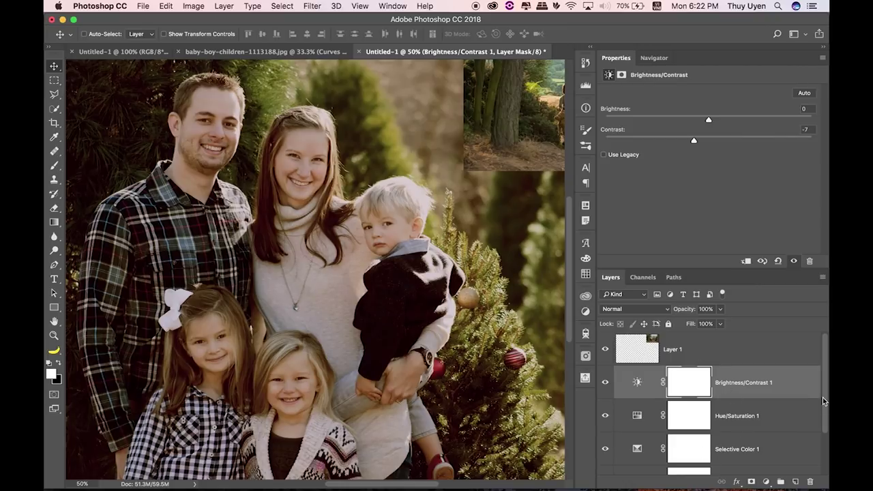
pyautogui.scroll(-1, 826, 403)
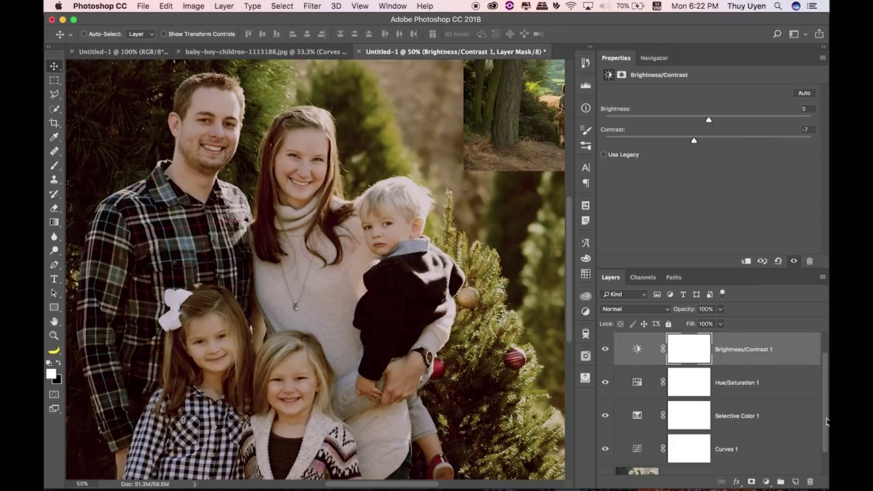
# Lower Selective Color 1 Yellows Cyan from -11 to -23.
pyautogui.click(639, 413)
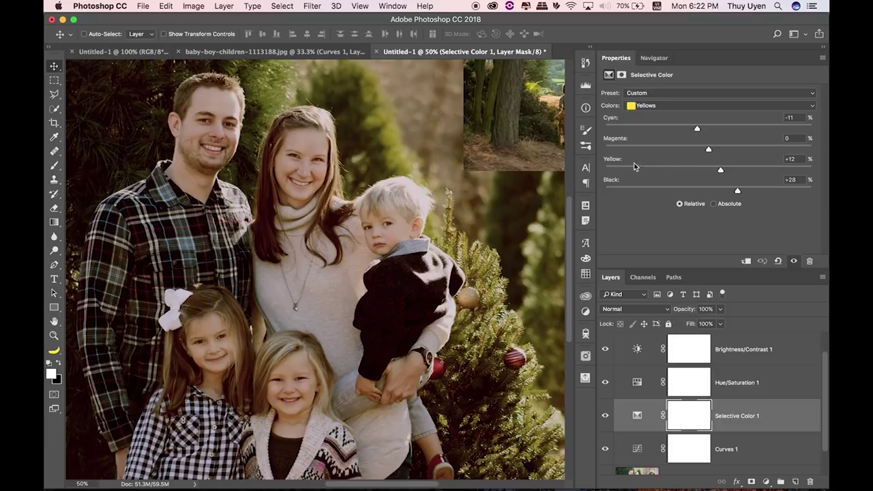
pyautogui.moveTo(697, 128)
pyautogui.mouseDown()
pyautogui.moveTo(672, 129)
pyautogui.moveTo(682, 130)
pyautogui.mouseUp()
# Adjust the Curves 1 Blue curve by sampling the woman's forehead with the on-image tool.
pyautogui.click(638, 450)
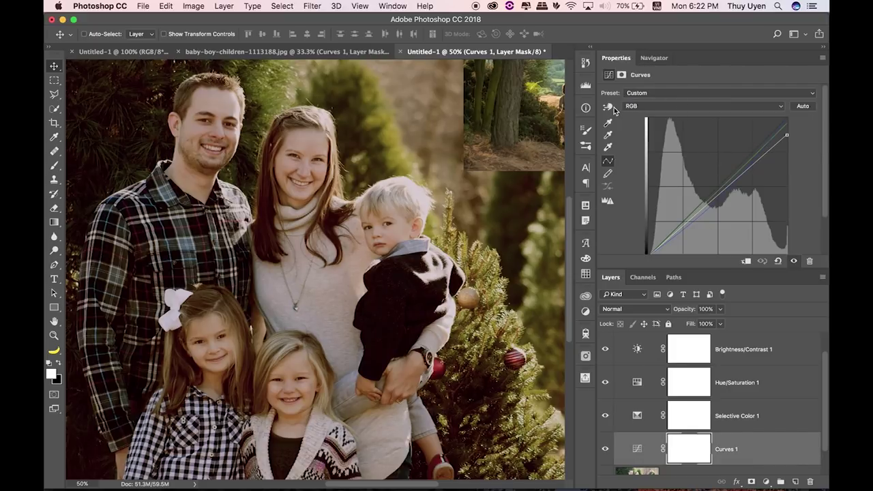
pyautogui.click(631, 106)
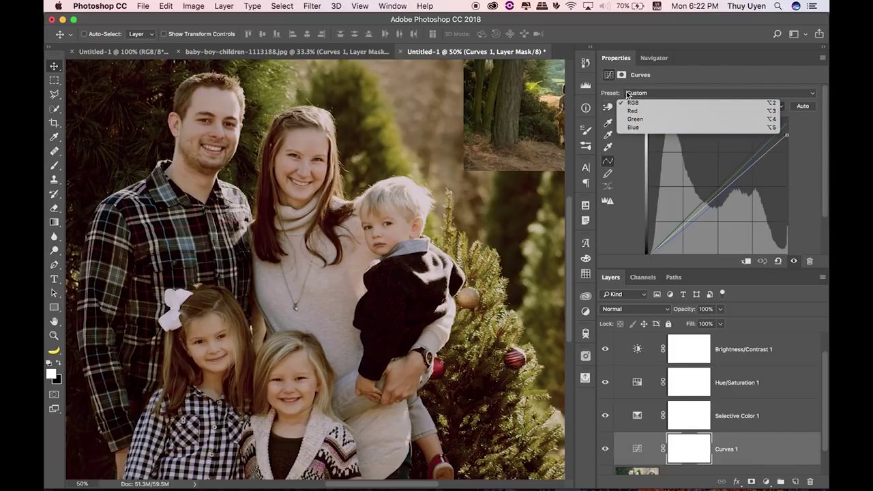
pyautogui.click(633, 127)
pyautogui.click(608, 107)
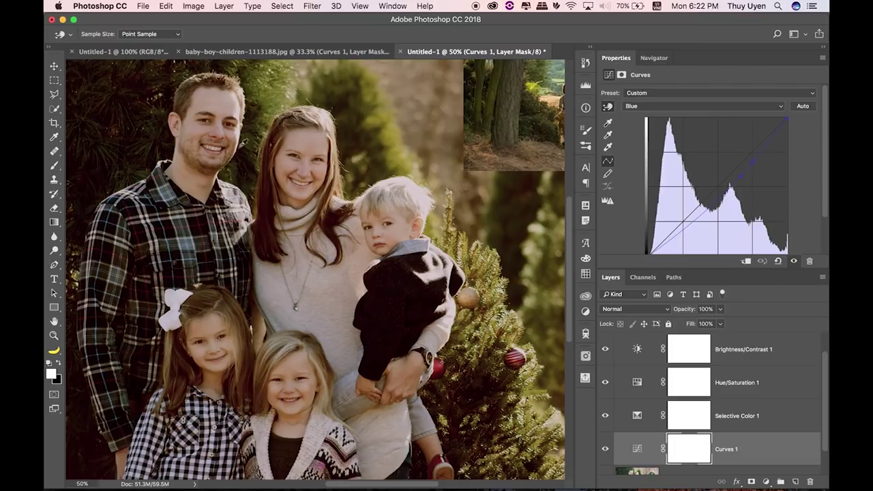
pyautogui.click(312, 147)
pyautogui.moveTo(312, 147); pyautogui.dragTo(312, 149)
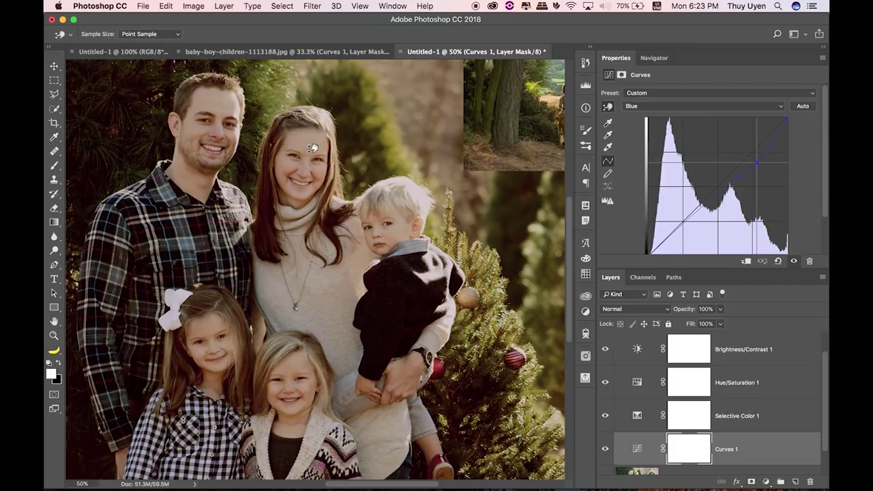
pyautogui.moveTo(313, 149); pyautogui.dragTo(313, 147)
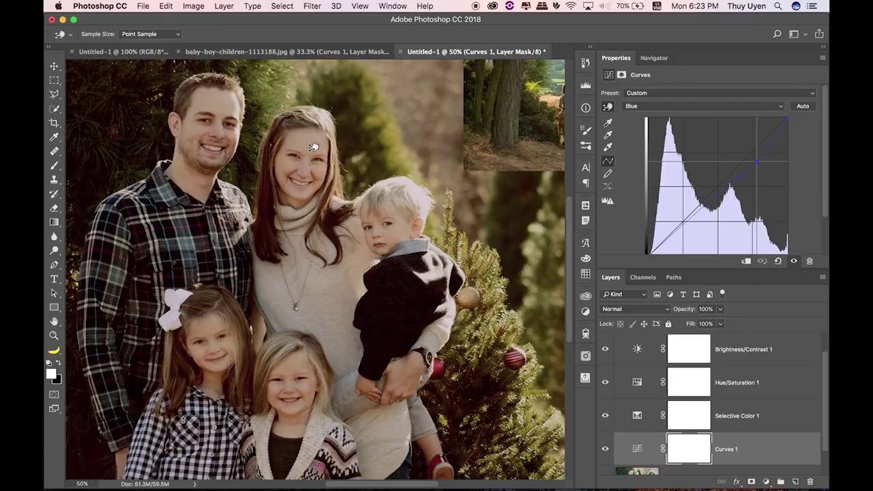
# Pull the Green channel curve down slightly at the skin tones.
pyautogui.click(634, 108)
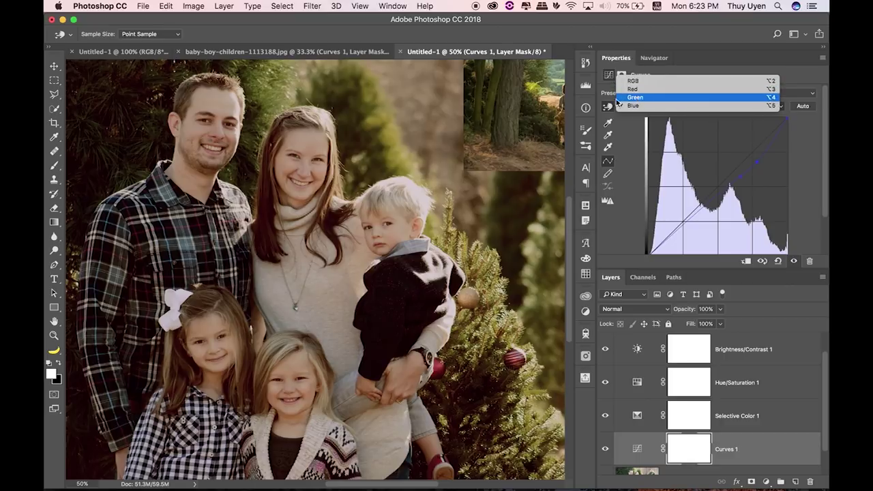
pyautogui.click(636, 98)
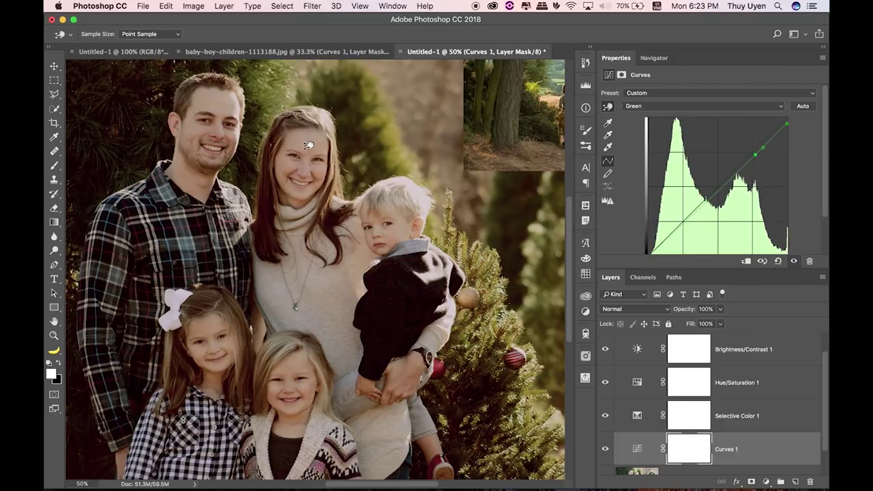
pyautogui.moveTo(311, 143); pyautogui.dragTo(310, 147)
# Add Red channel curve points sampled from the photo and the man's skin.
pyautogui.click(694, 107)
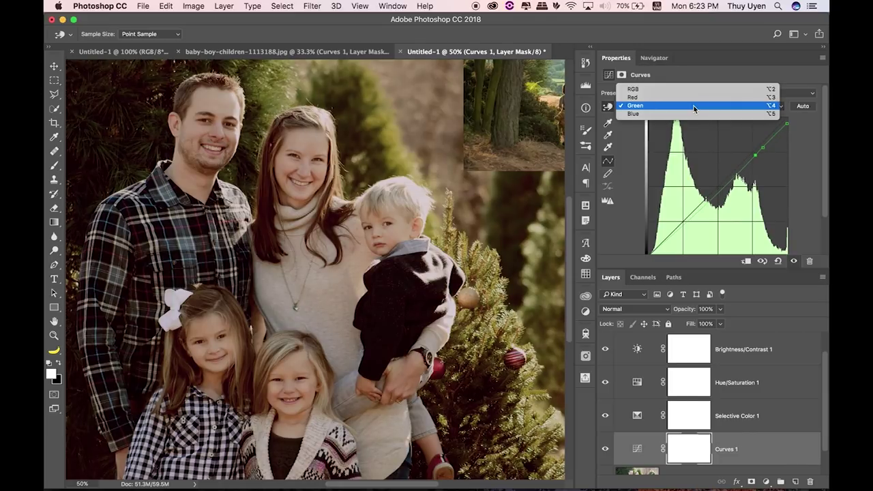
pyautogui.click(694, 95)
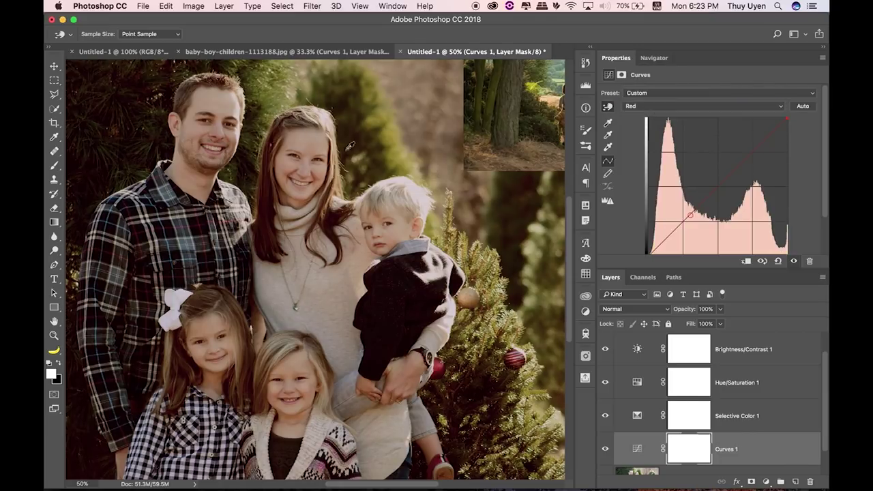
pyautogui.click(204, 184)
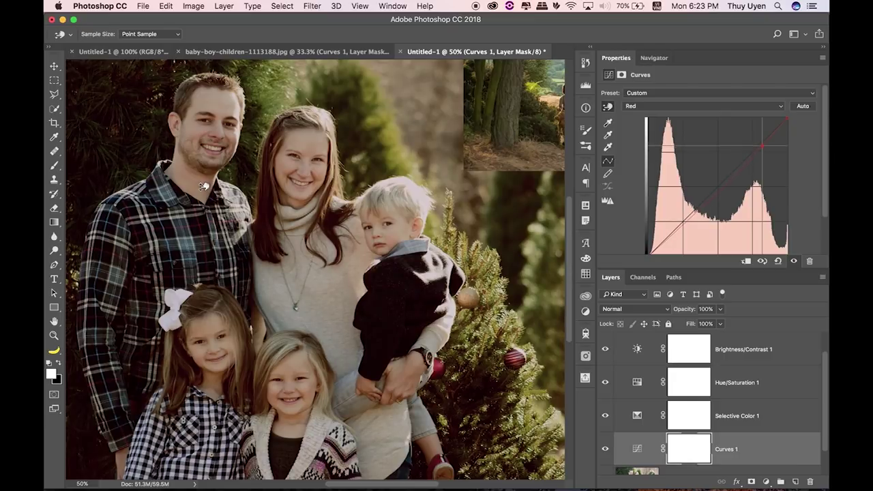
pyautogui.click(210, 169)
pyautogui.press('super+minus')
pyautogui.press('super+minus')
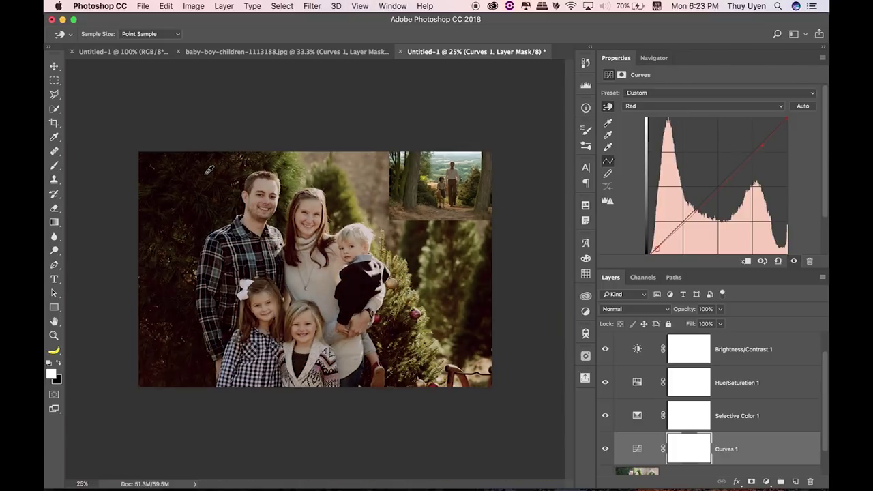
pyautogui.press('super+plus')
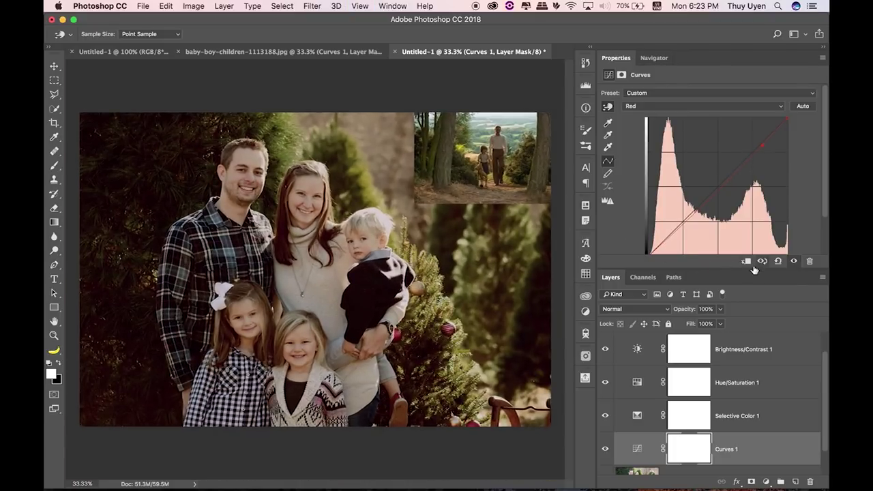
pyautogui.press('v')
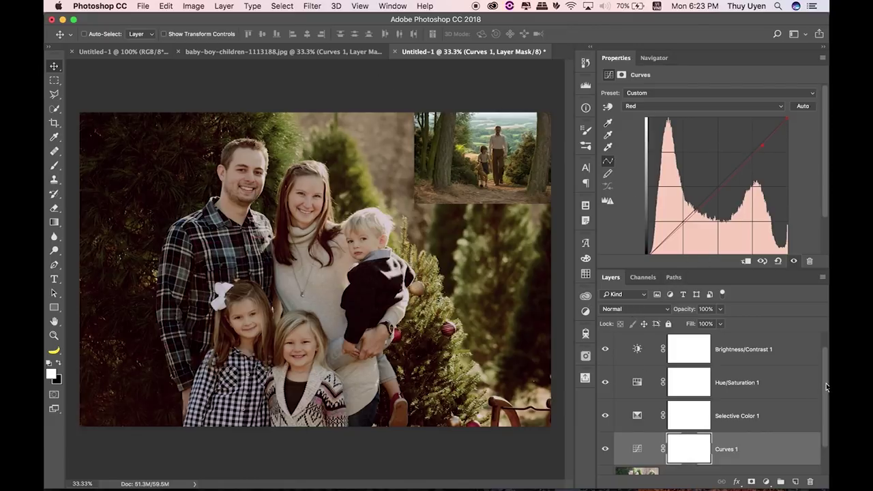
pyautogui.scroll(2, 826, 387)
pyautogui.click(606, 350)
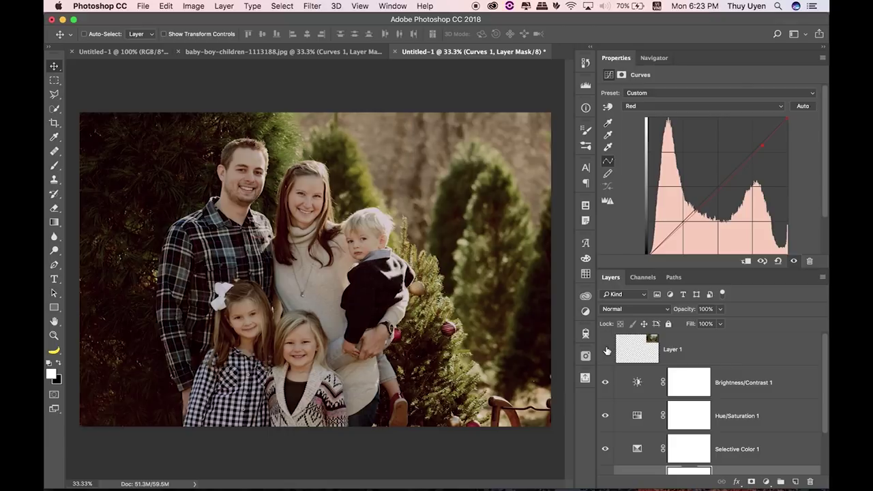
pyautogui.click(606, 350)
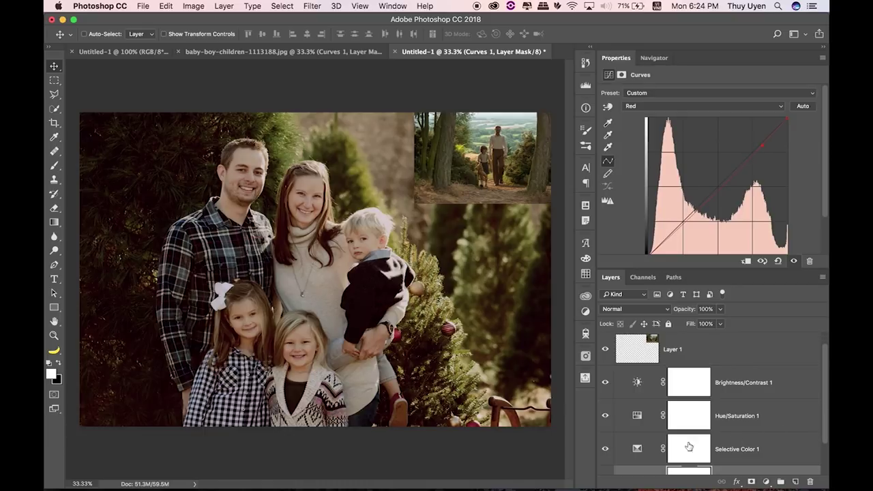
pyautogui.click(637, 449)
# In Selective Color 1, set Blacks Black to +9 and reduce Yellow, then nudge the Neutrals Black up.
pyautogui.click(682, 105)
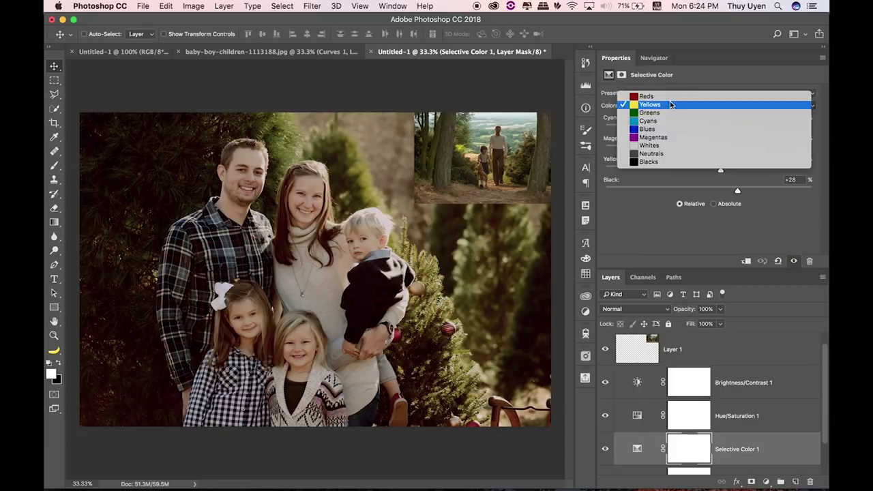
pyautogui.click(729, 169)
pyautogui.moveTo(728, 193); pyautogui.dragTo(719, 194)
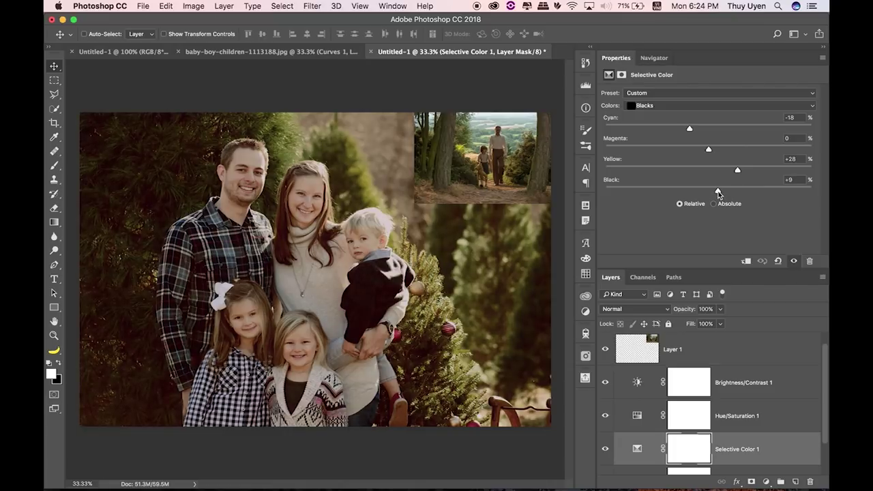
pyautogui.moveTo(733, 170); pyautogui.dragTo(728, 169)
pyautogui.click(685, 105)
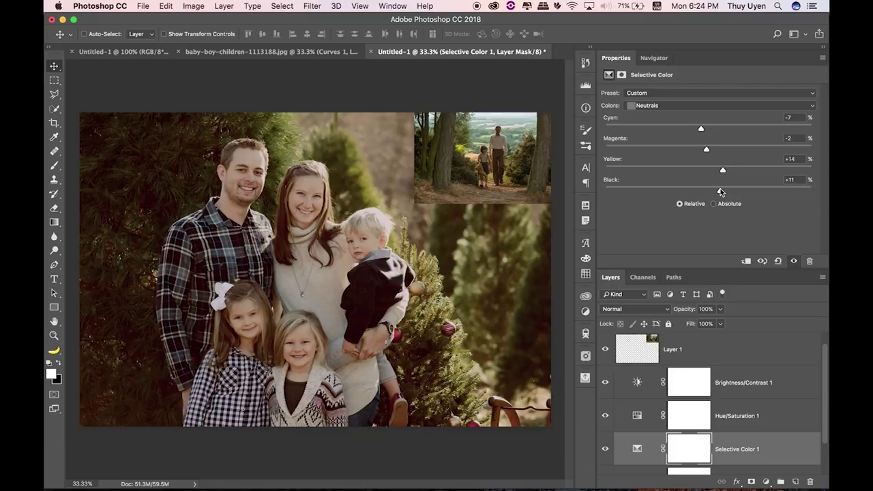
pyautogui.moveTo(721, 191); pyautogui.dragTo(722, 191)
# Set the Blacks Cyan to -11 and hide the reference inset Layer 1.
pyautogui.click(697, 107)
pyautogui.click(672, 115)
pyautogui.moveTo(698, 129); pyautogui.dragTo(695, 128)
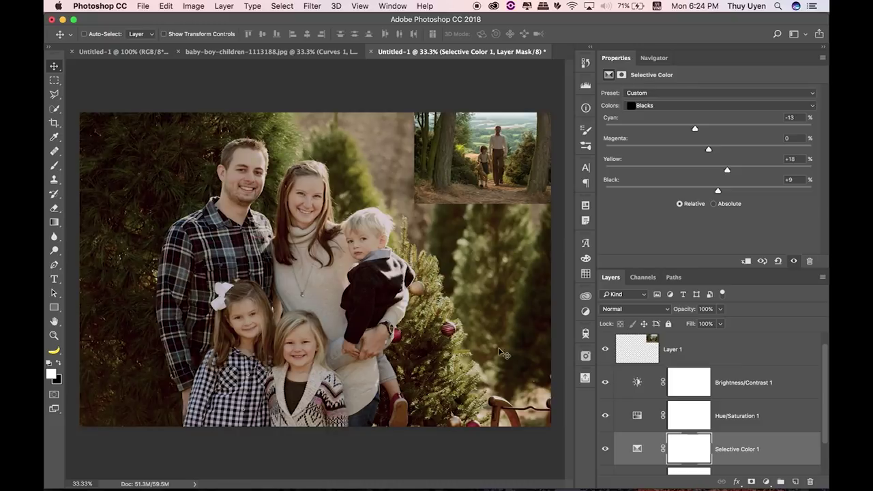
pyautogui.moveTo(695, 130); pyautogui.dragTo(698, 131)
pyautogui.press('super+minus')
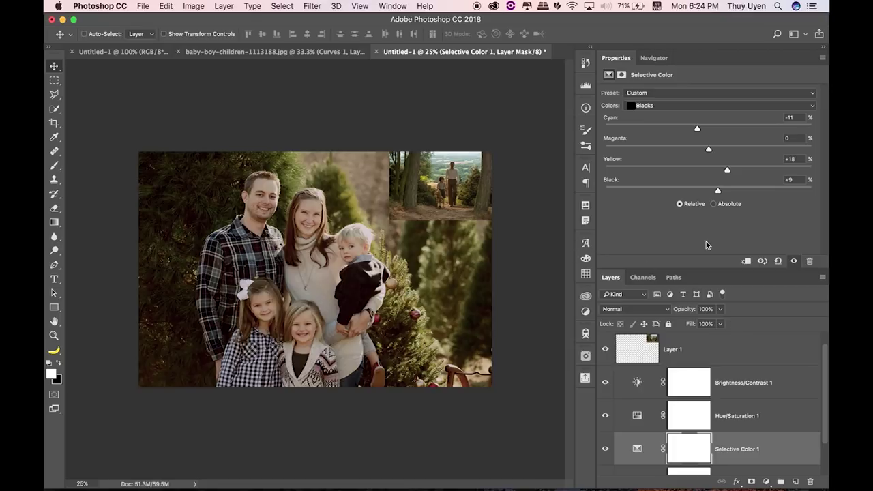
pyautogui.press('super+plus')
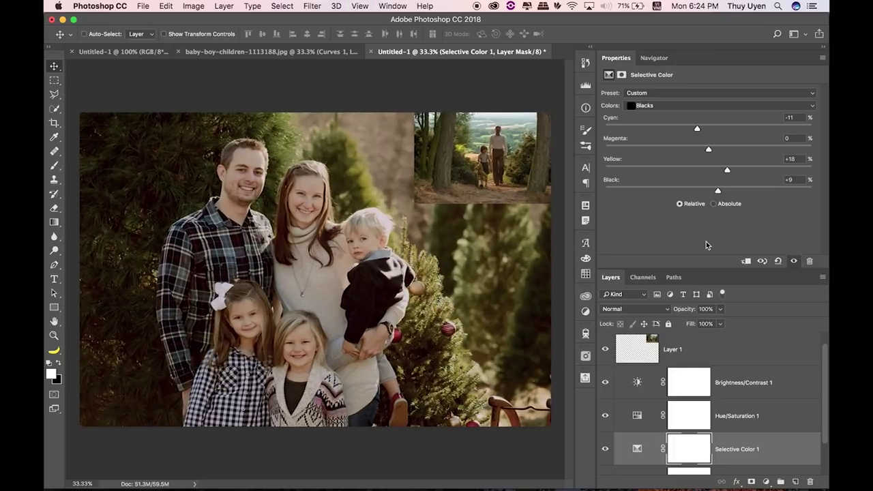
pyautogui.click(605, 349)
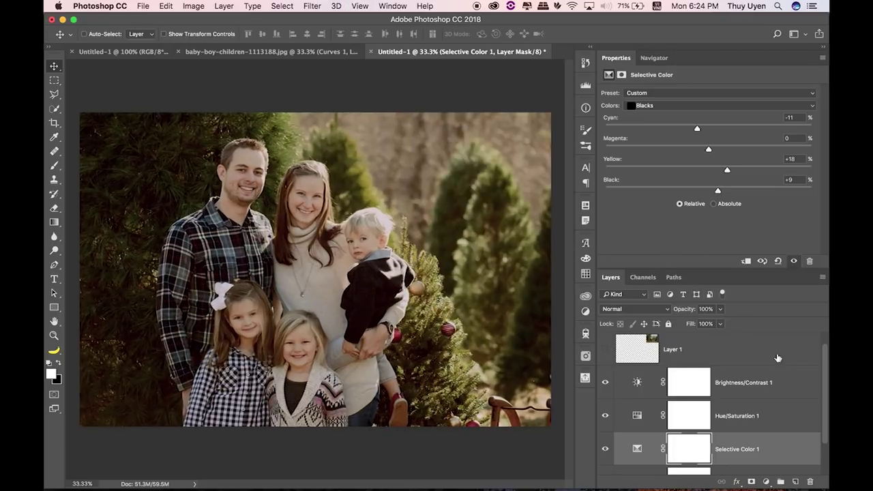
# Compare the original photo against the graded version, then briefly show and re-hide the reference inset.
pyautogui.scroll(-3, 827, 385)
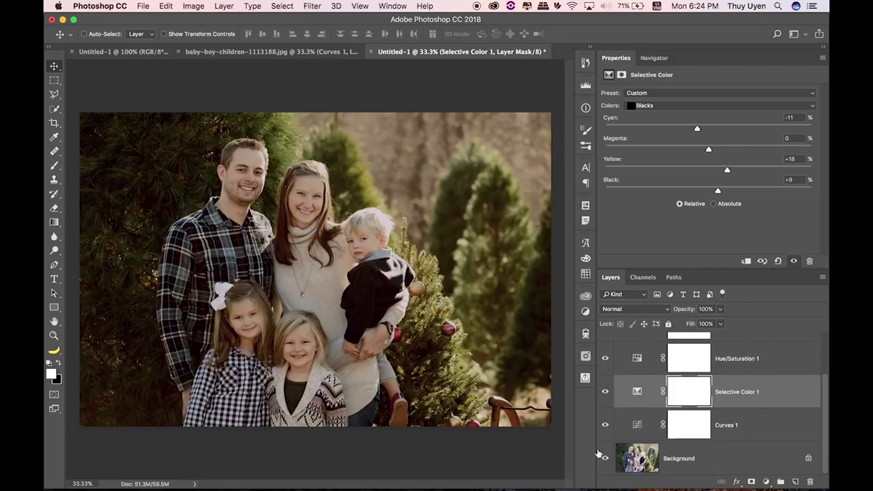
pyautogui.keyDown('alt'); pyautogui.click(605, 459); pyautogui.keyUp('alt')
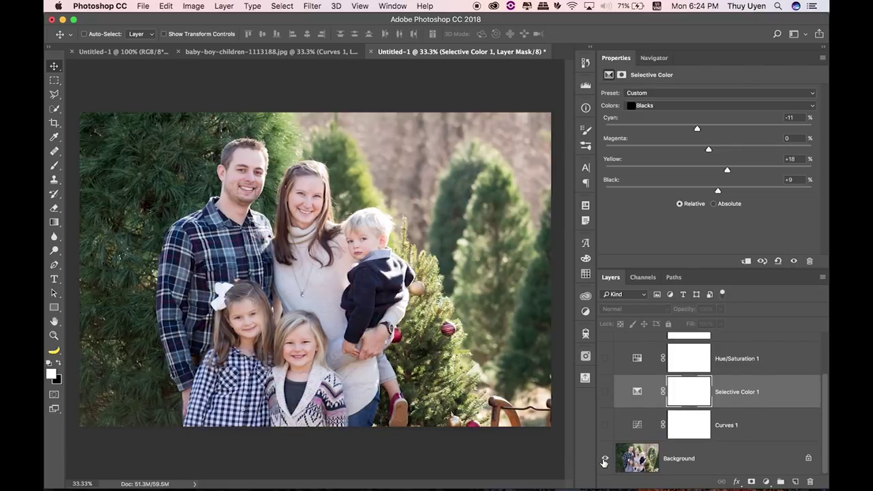
pyautogui.keyDown('alt'); pyautogui.click(604, 459); pyautogui.keyUp('alt')
pyautogui.keyDown('alt'); pyautogui.click(605, 459); pyautogui.keyUp('alt')
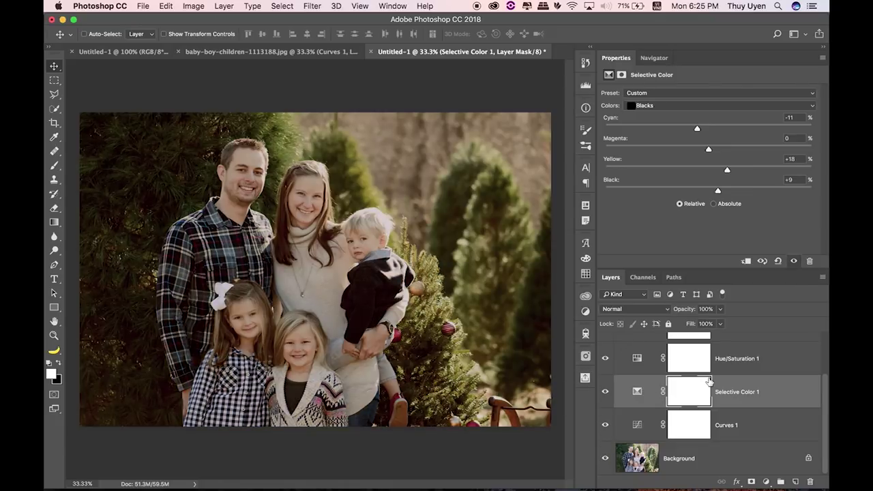
pyautogui.scroll(2, 709, 382)
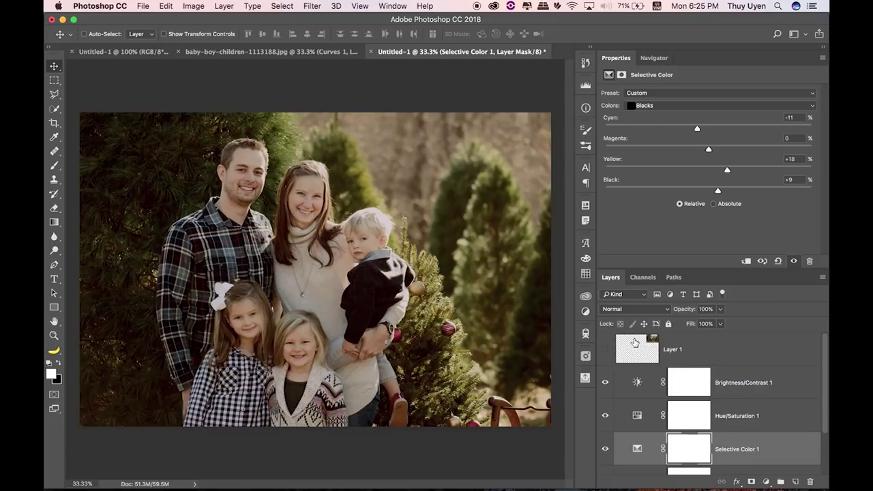
pyautogui.click(605, 350)
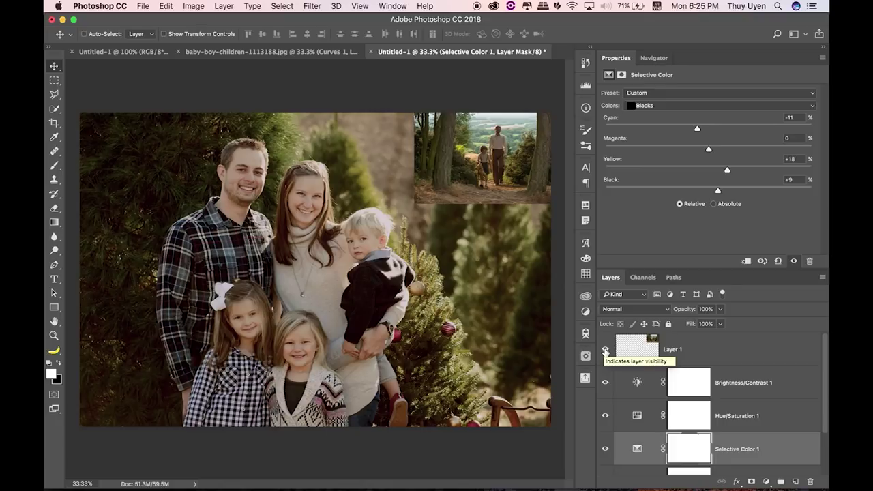
pyautogui.click(605, 350)
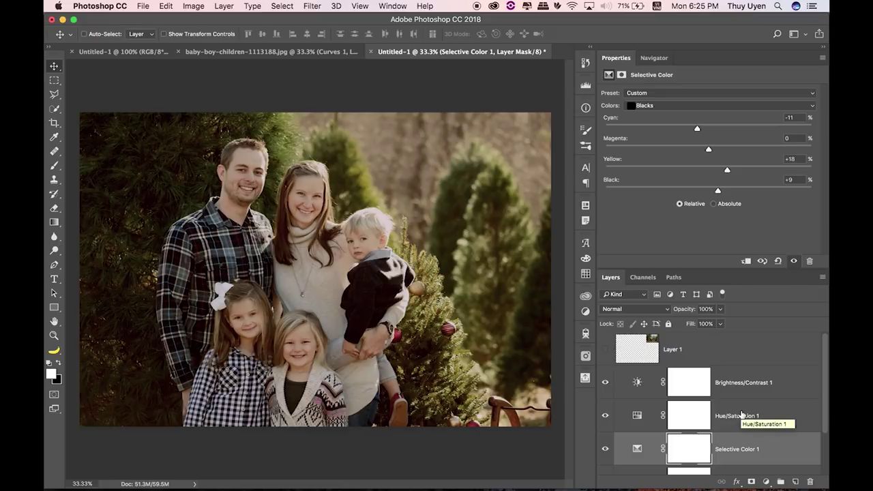
# Toggle the Background layer until only the original unedited family photo is visible.
pyautogui.scroll(-2, 742, 415)
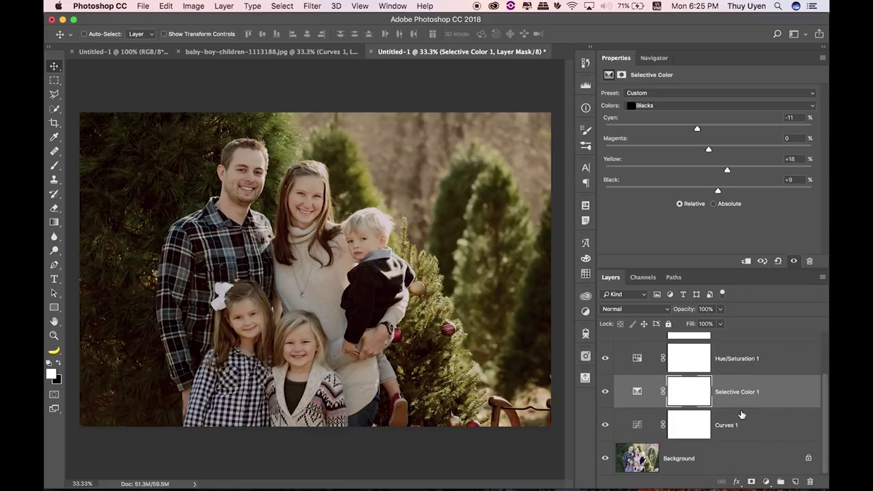
pyautogui.click(605, 459)
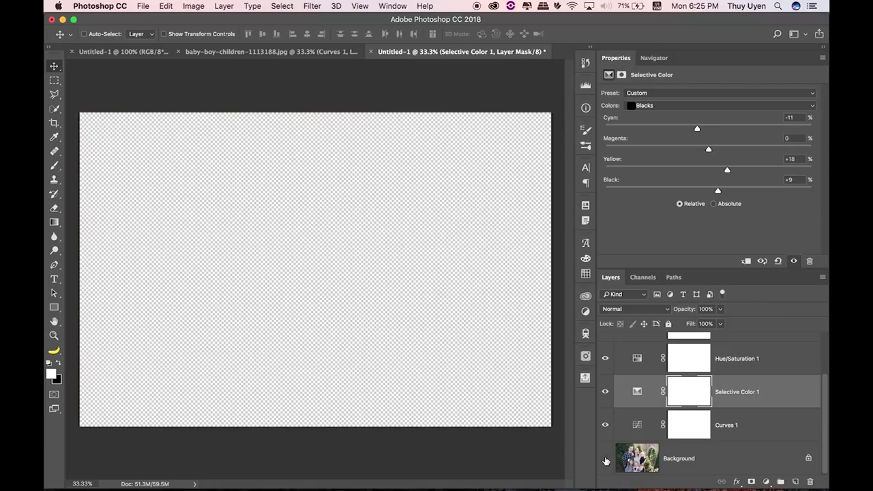
pyautogui.keyDown('alt'); pyautogui.click(605, 459); pyautogui.keyUp('alt')
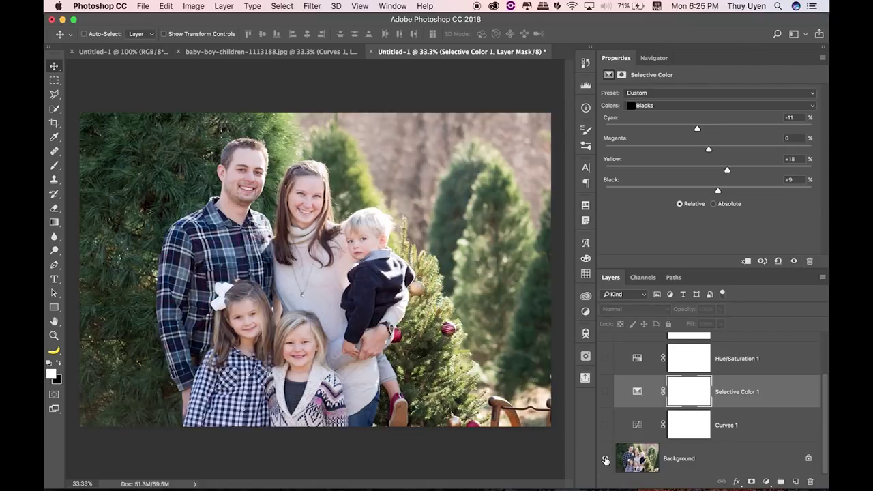
pyautogui.click(605, 460)
pyautogui.click(605, 459)
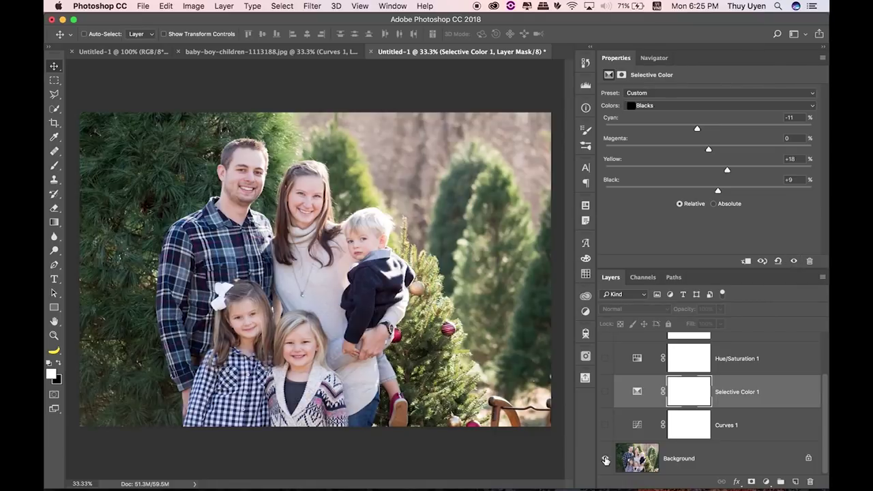